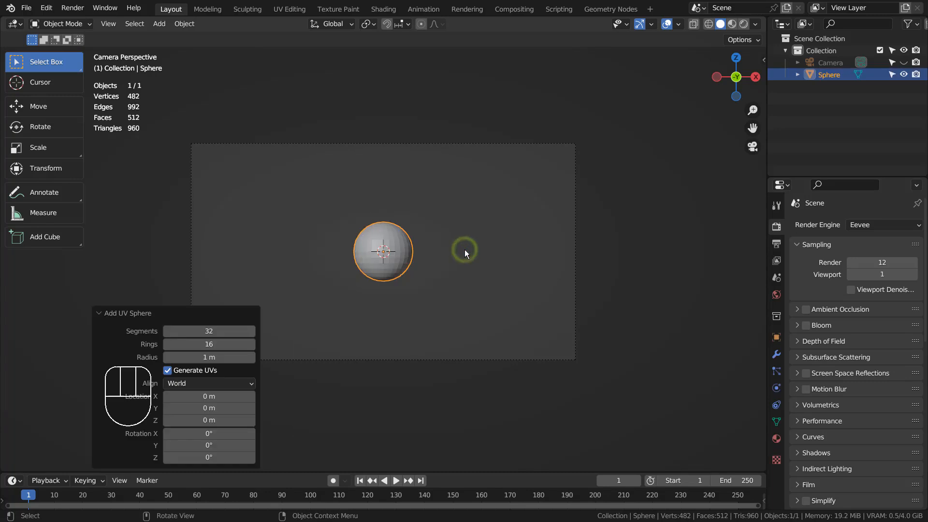
- Rotate the sphere 90° about the X axis
key("KP_7")
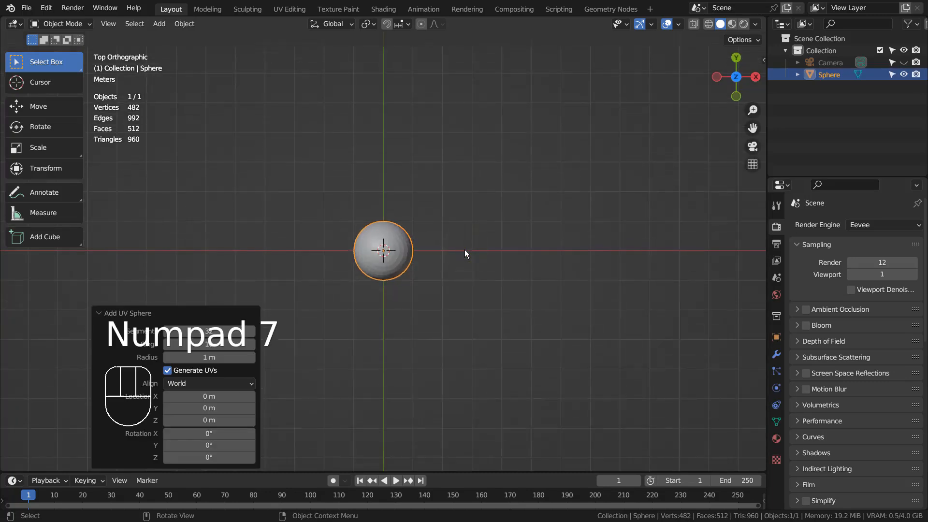
key("r")
key("x")
key("9")
key("0")
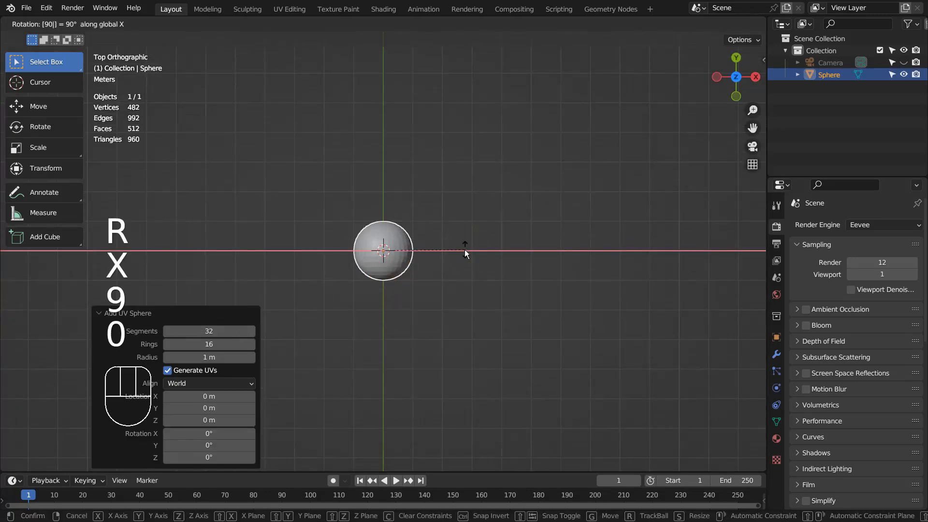
key("Return")
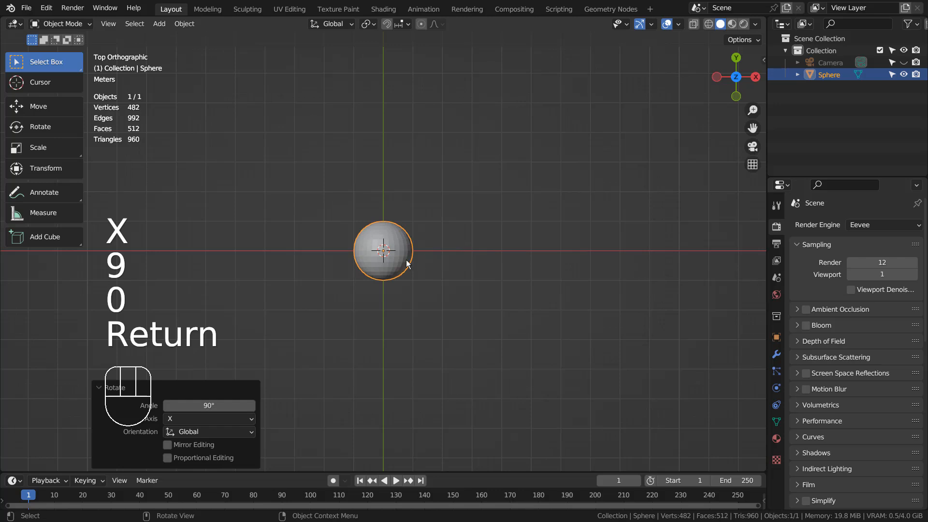
- Scale the sphere by 4 along Y to form a petal and move it 4 m along Y
key("s")
key("z")
key("y")
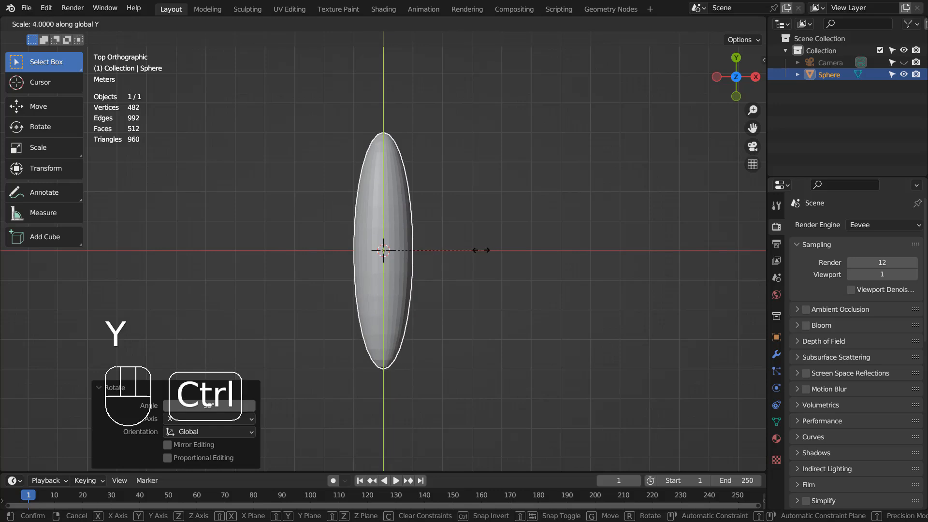
left_click(481, 251, "ctrl")
key("g")
key("y")
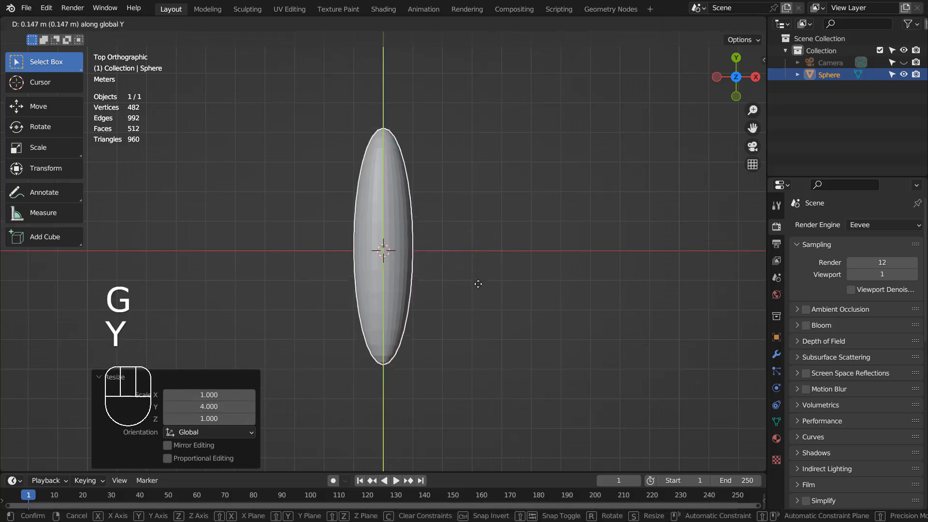
left_click(480, 198, "ctrl")
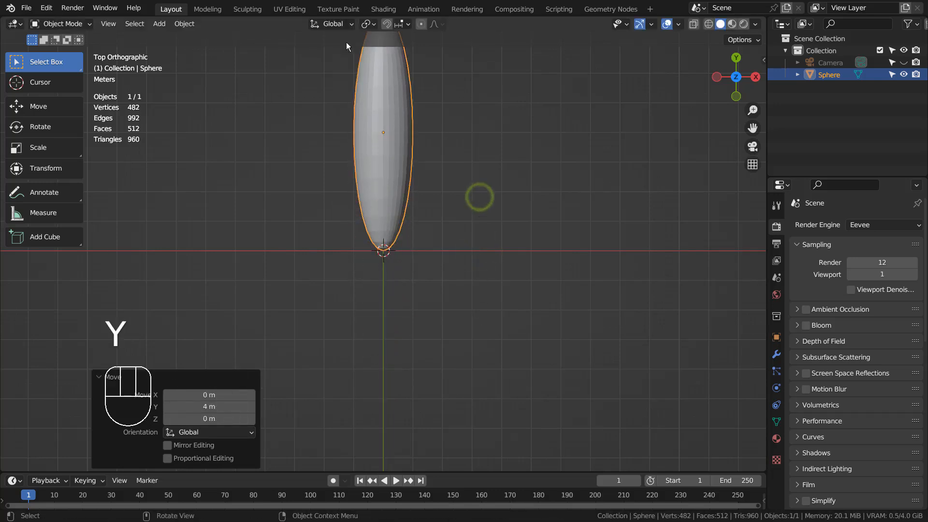
- Set the petal's origin to the 3D cursor and shade it smooth
left_click(184, 23)
mouse_move(194, 50)
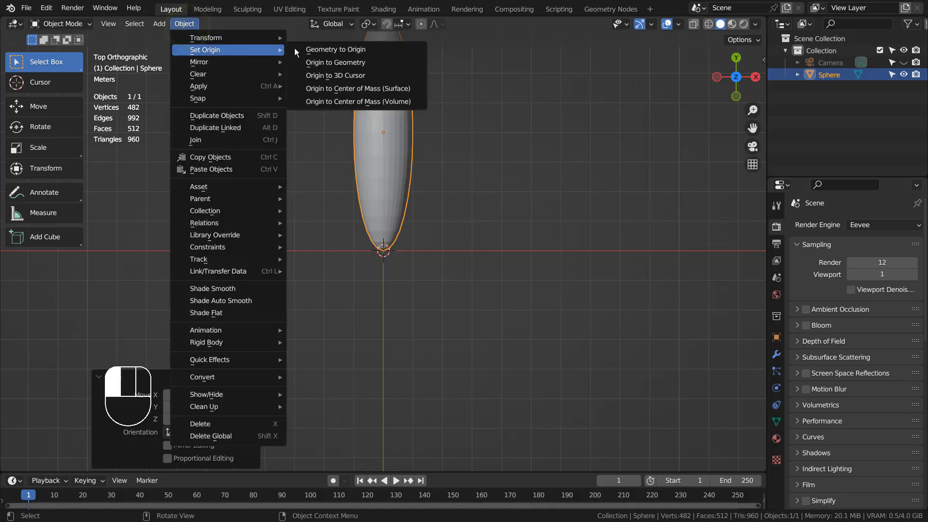
left_click(360, 76)
middle_click_drag(529, 187, 529, 257, "shift")
right_click(407, 176)
left_click(404, 176)
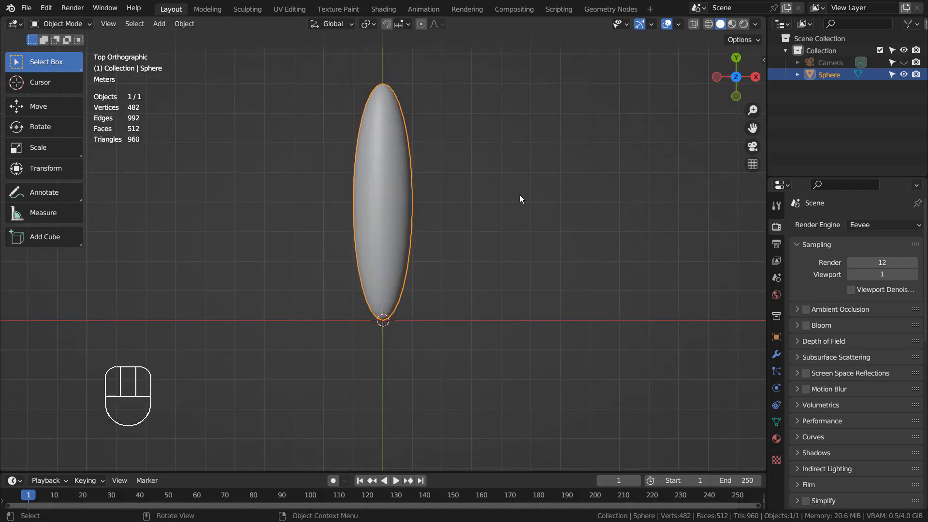
- Add a Plain Axes empty at the world origin
key("shift+a")
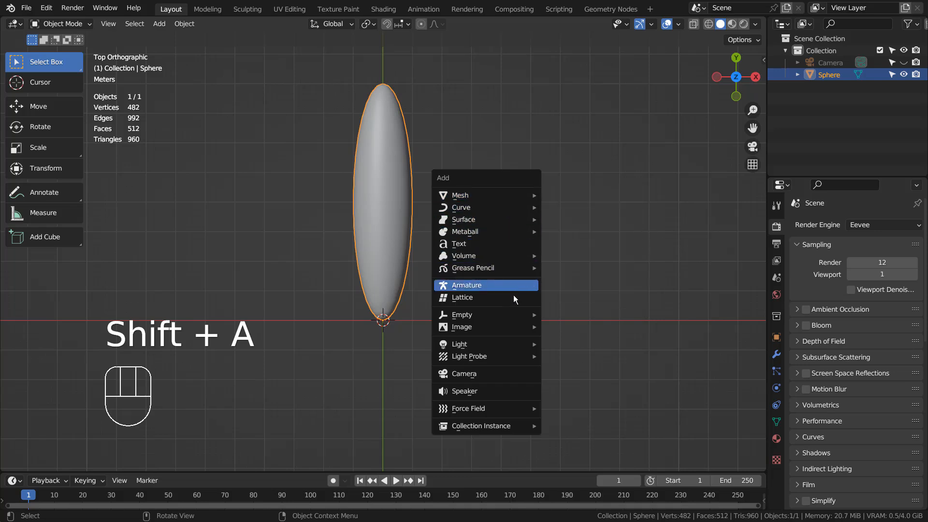
mouse_move(516, 315)
left_click(563, 314)
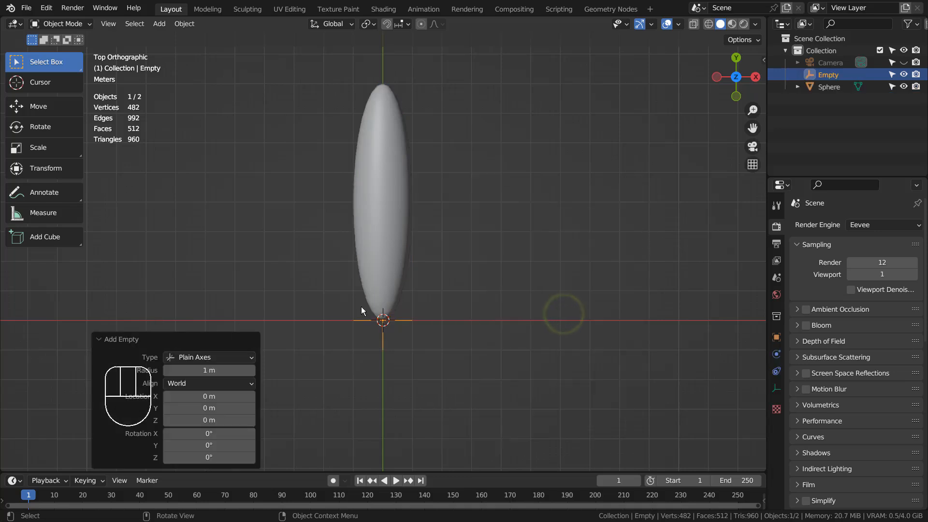
- Add an Array modifier to the petal-shaped sphere
left_click(383, 262)
left_click(775, 353)
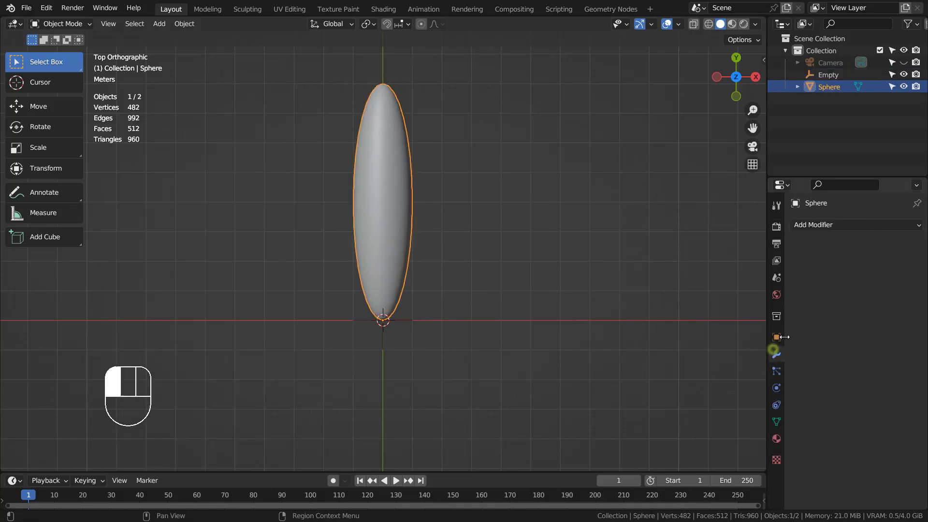
left_click(837, 226)
left_click(693, 262)
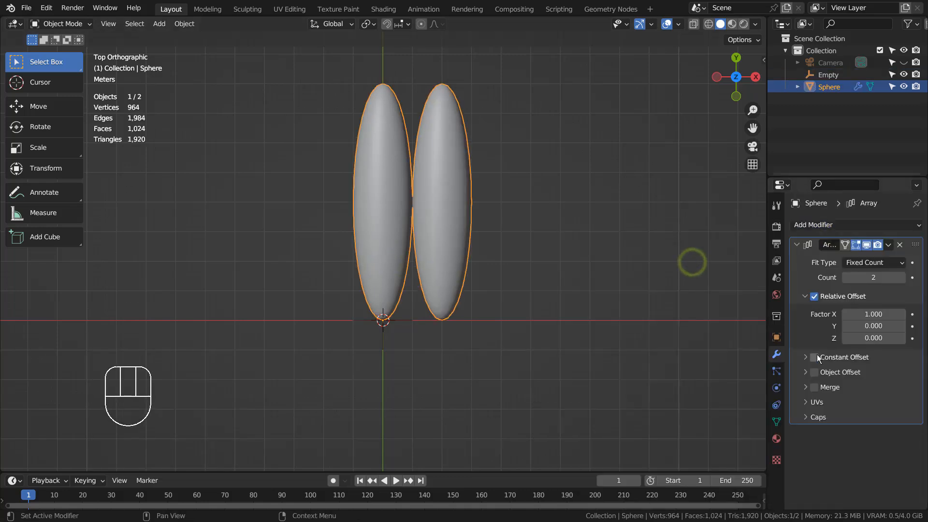
- Enable Object Offset in the petal's Array modifier and assign the Empty as its object
left_click(815, 373)
left_click(805, 373)
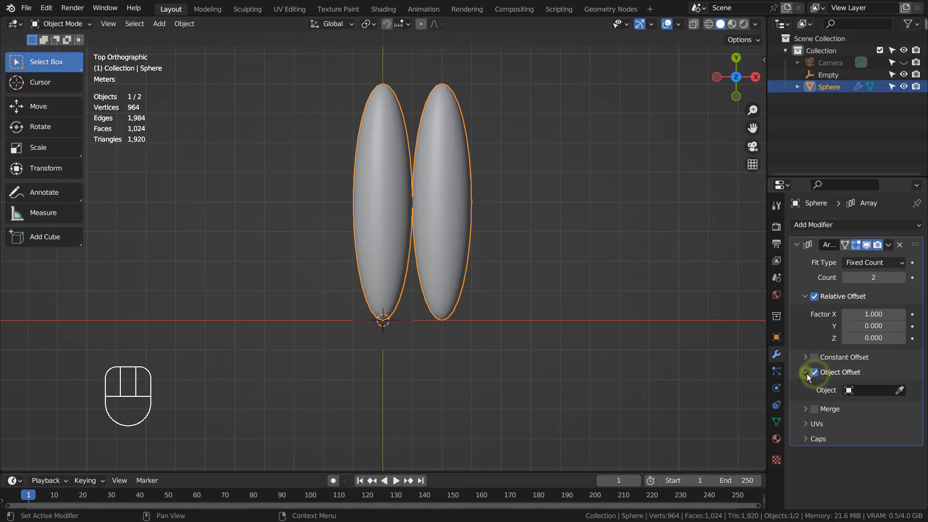
left_click(849, 389)
left_click(820, 278)
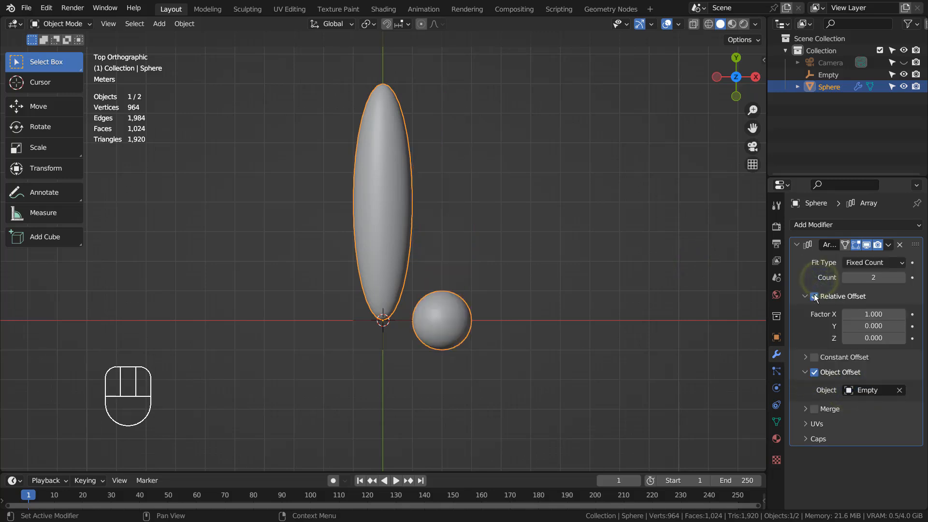
- Turn off the array's Relative Offset and apply all transforms to the petal
left_click(814, 297)
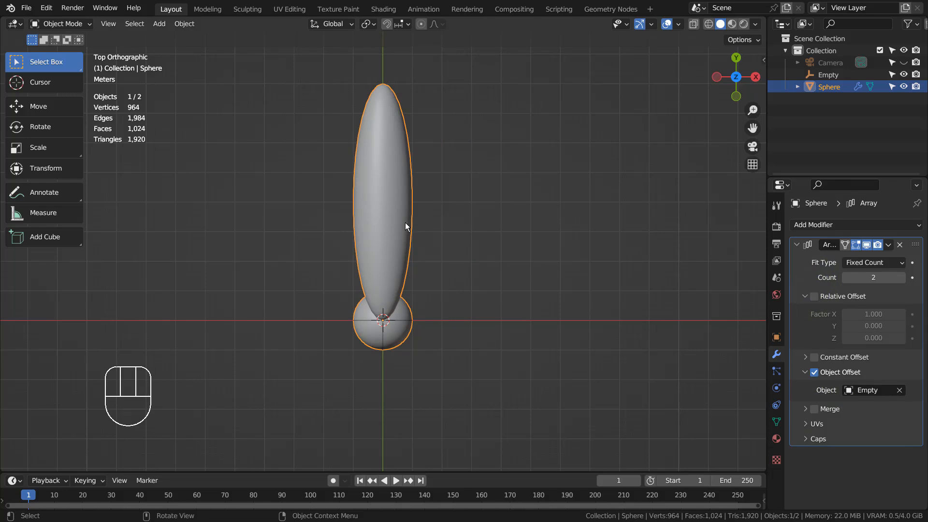
key("ctrl+a")
left_click(408, 261)
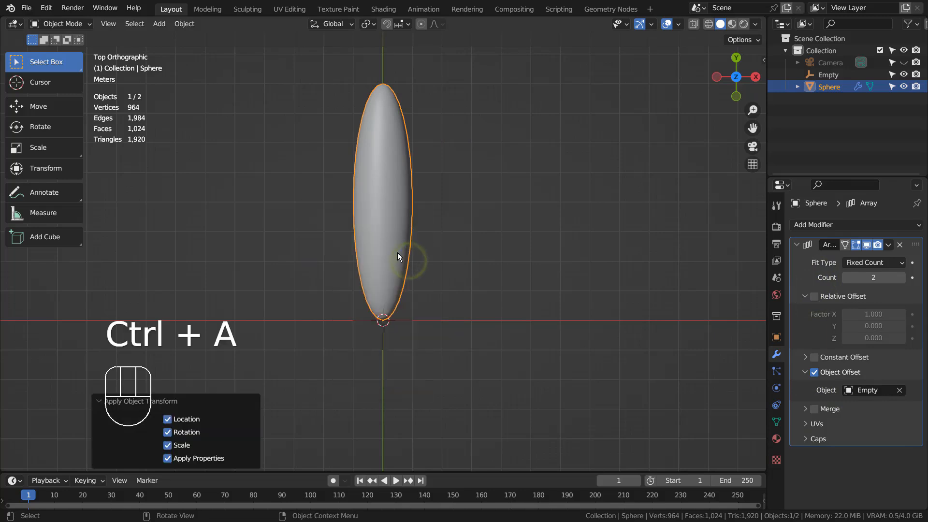
- Set the Empty's Z rotation to -25° to fan out the arrayed petals
left_click(830, 63)
left_click(828, 74)
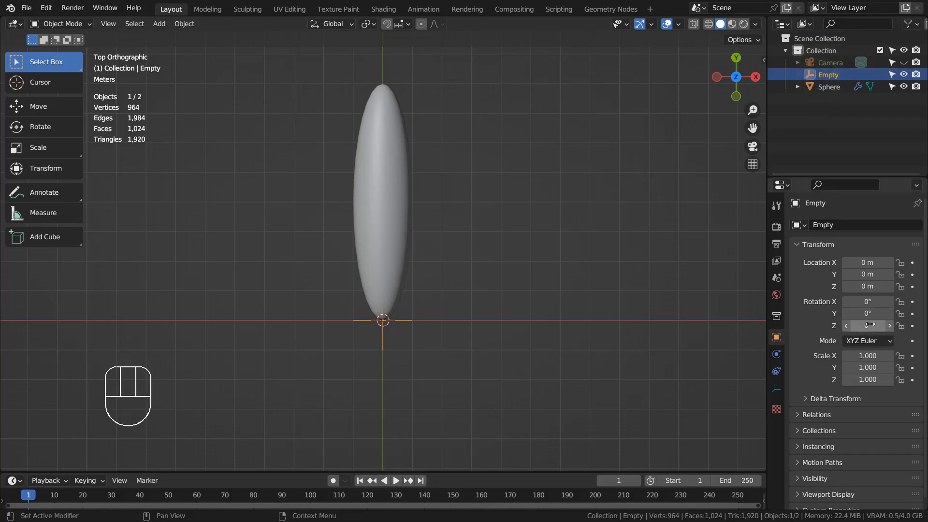
left_click_drag(867, 325, 870, 325)
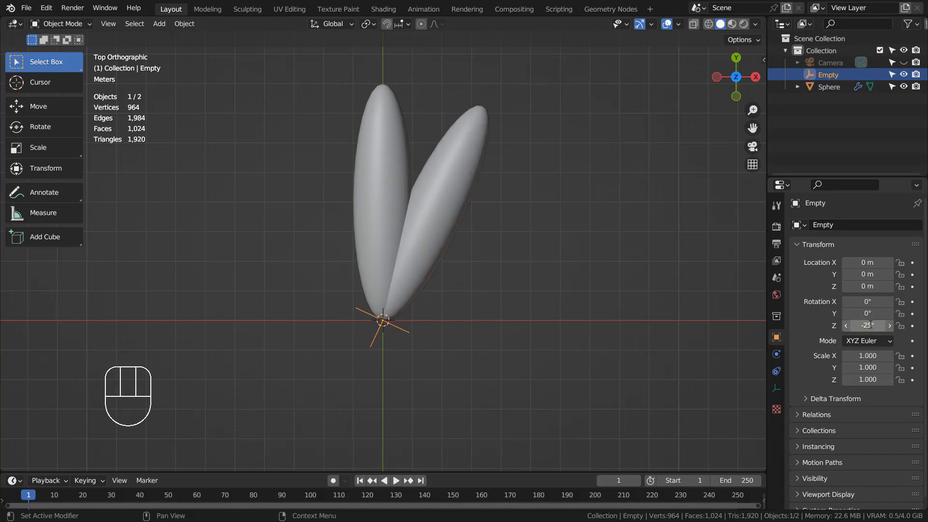
- Set the petal array's count to 14 to form a full ring
left_click(424, 243)
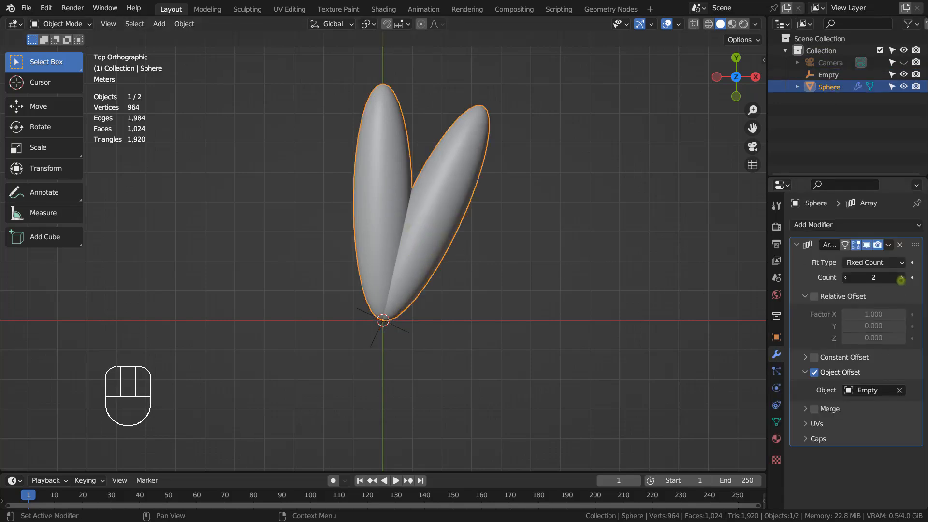
left_click(901, 281)
left_click(901, 281)
left_click(901, 280)
left_click(901, 280)
left_click(901, 280)
left_click(901, 281)
left_click(901, 280)
double_click(901, 280)
left_click(902, 280)
left_click(901, 280)
left_click(901, 281)
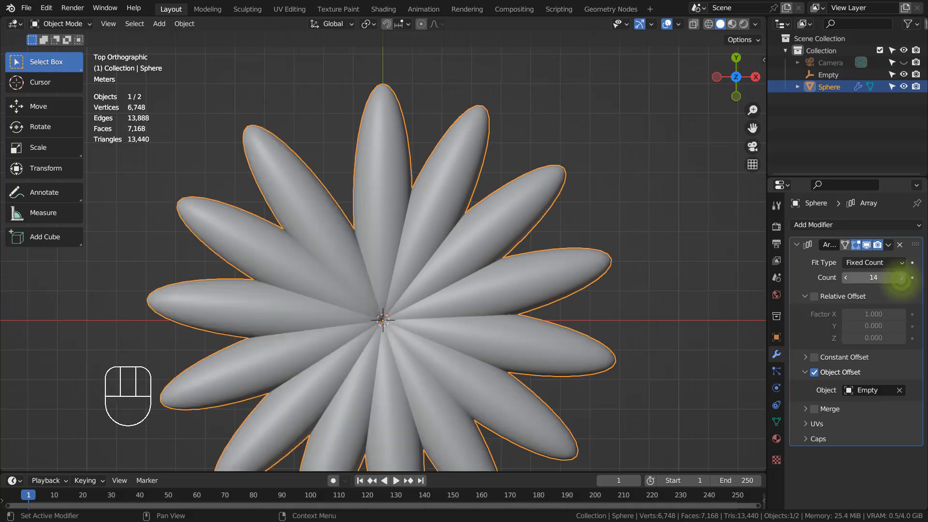
scroll(484, 283, "down", 2)
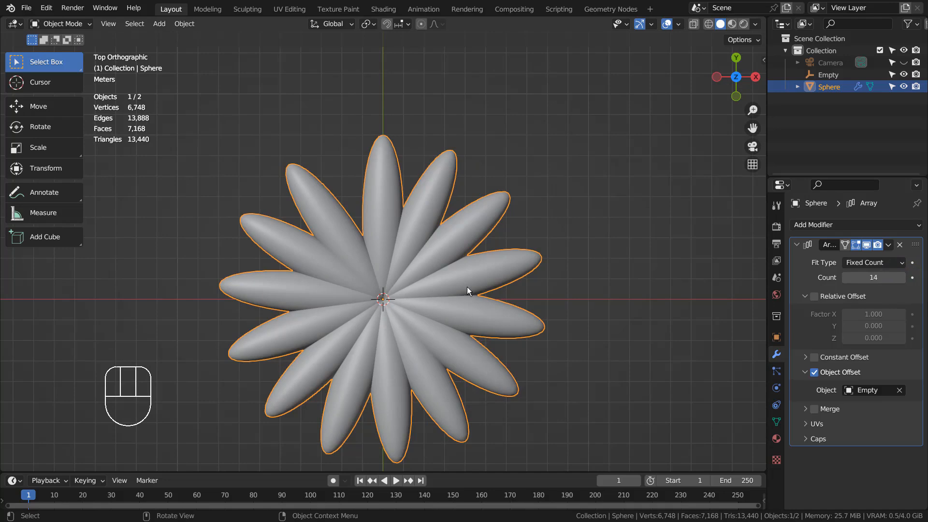
- Try to rotate the arrayed petals in the right orthographic view, and undo the rotation
key("KP_0")
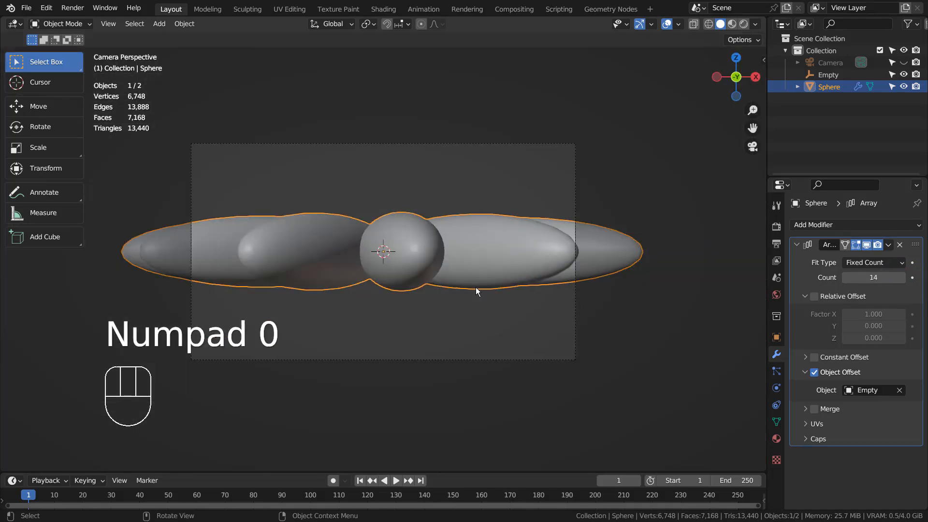
key("KP_3")
key("r")
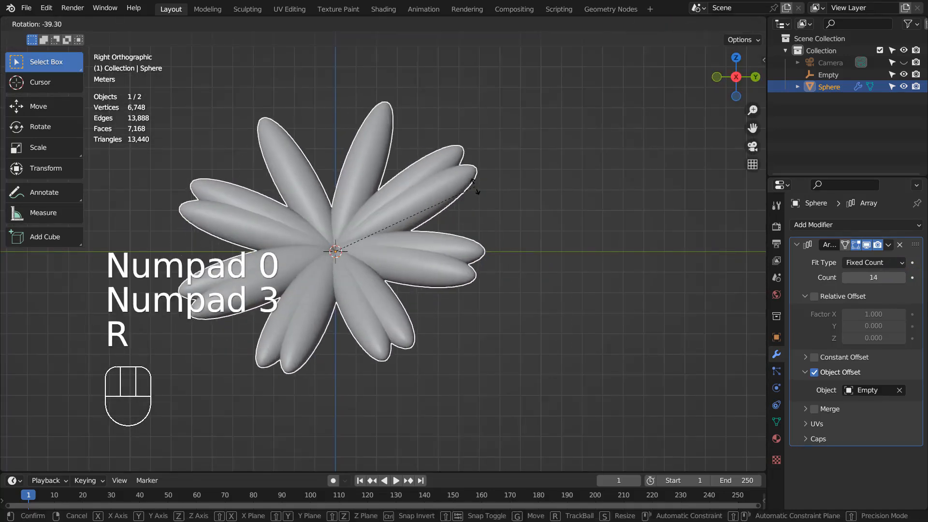
left_click(475, 187)
key("ctrl+z")
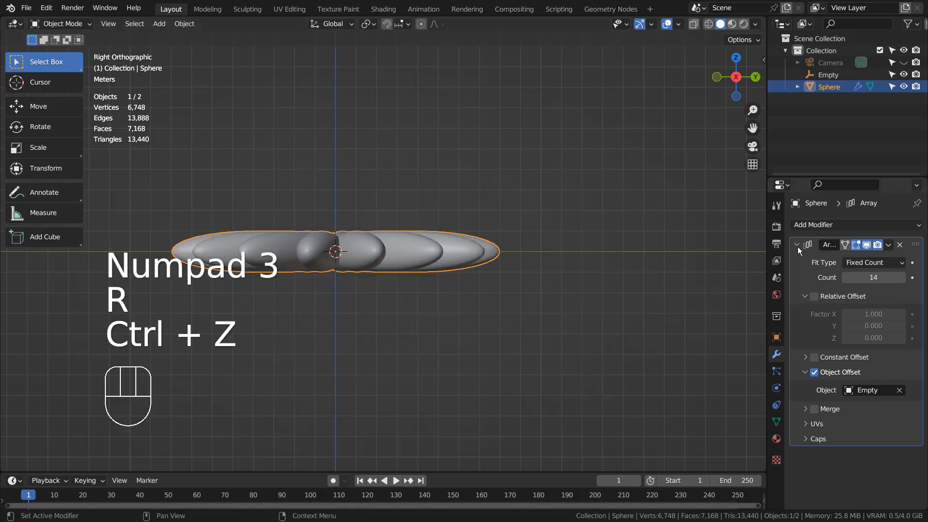
- Apply the Array modifier to the petals
left_click(808, 268)
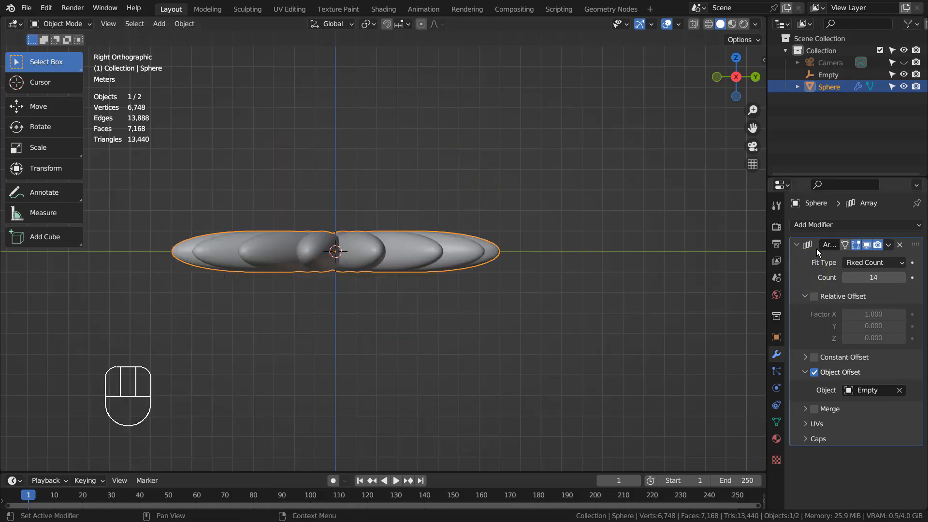
left_click(797, 244)
left_click(797, 245)
left_click(892, 247)
left_click(838, 260)
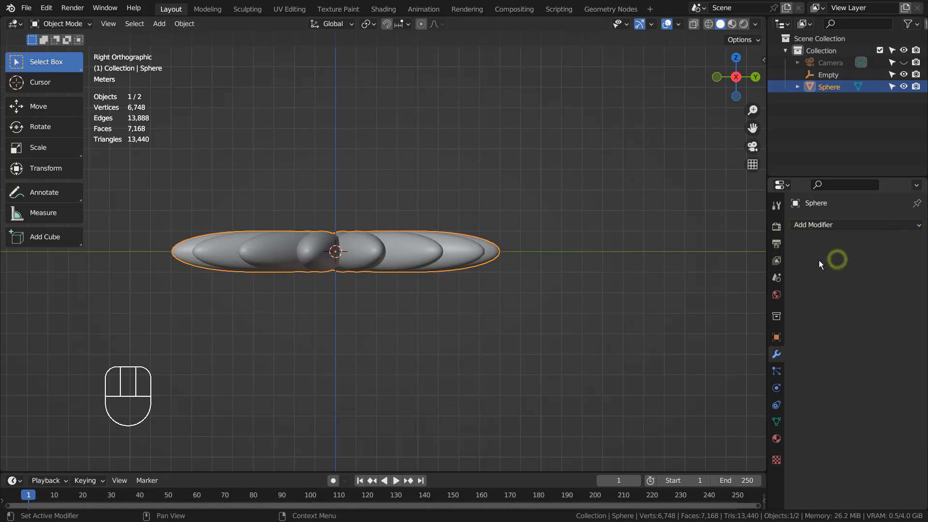
- Try tilting the flower about -37.4° in side view and scaling it down in camera view, and undo the scaling
key("r")
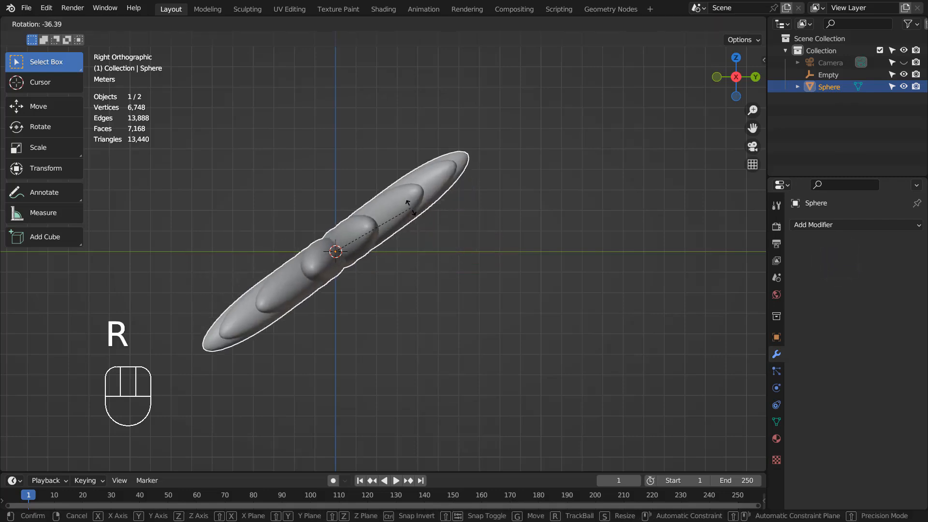
left_click(409, 211)
key("KP_0")
key("s")
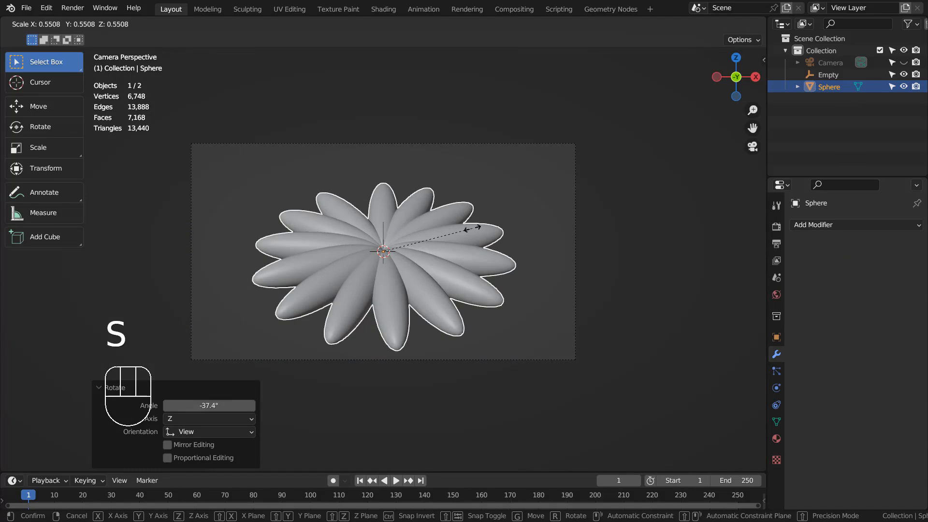
left_click(472, 228)
key("ctrl+z")
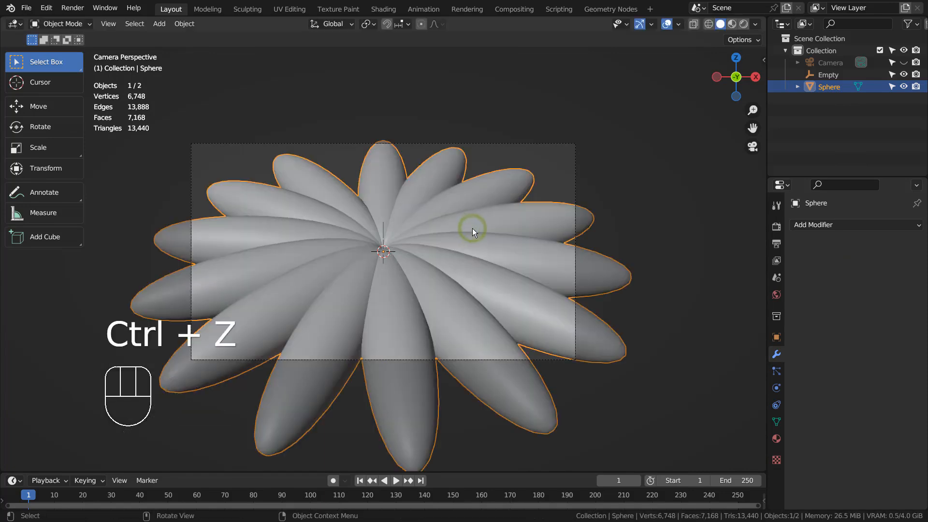
- Check the tilted flower from several views and undo its rotation
key("KP_7")
key("KP_1")
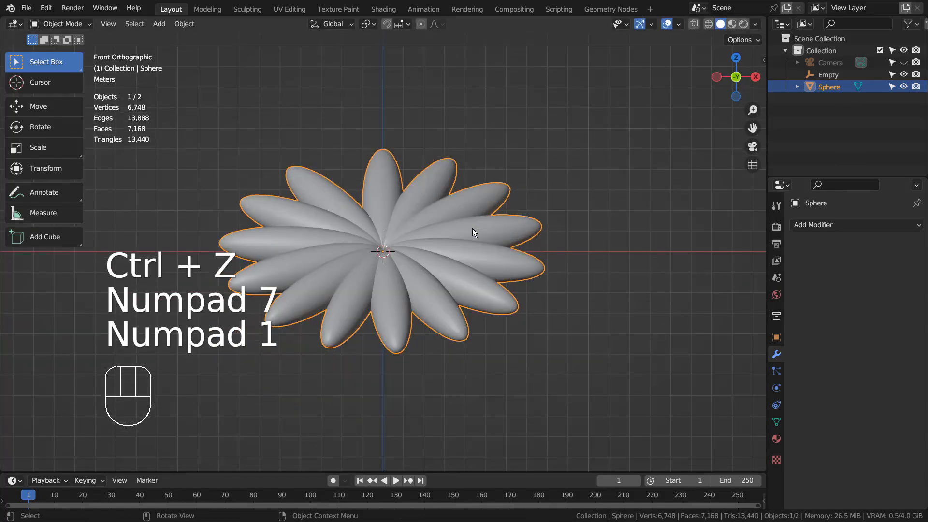
key("KP_0")
key("KP_7")
key("KP_3")
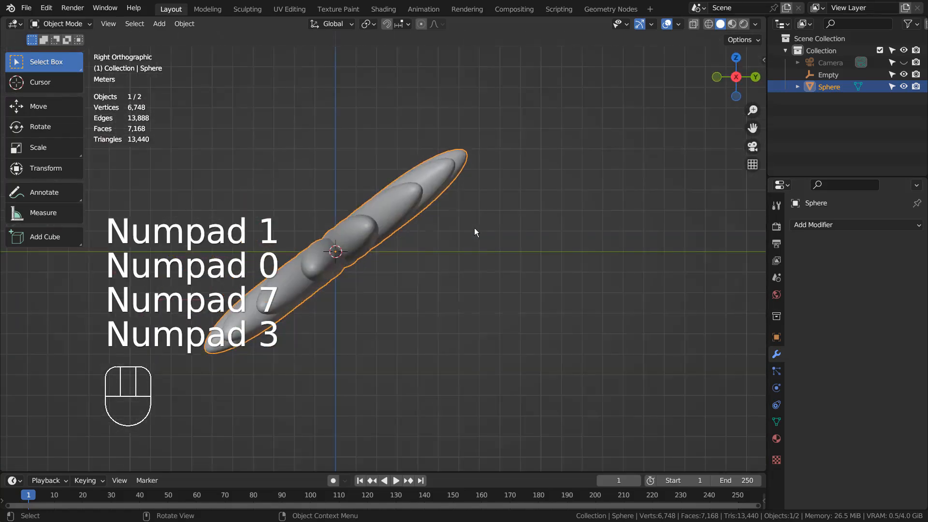
key("ctrl+z")
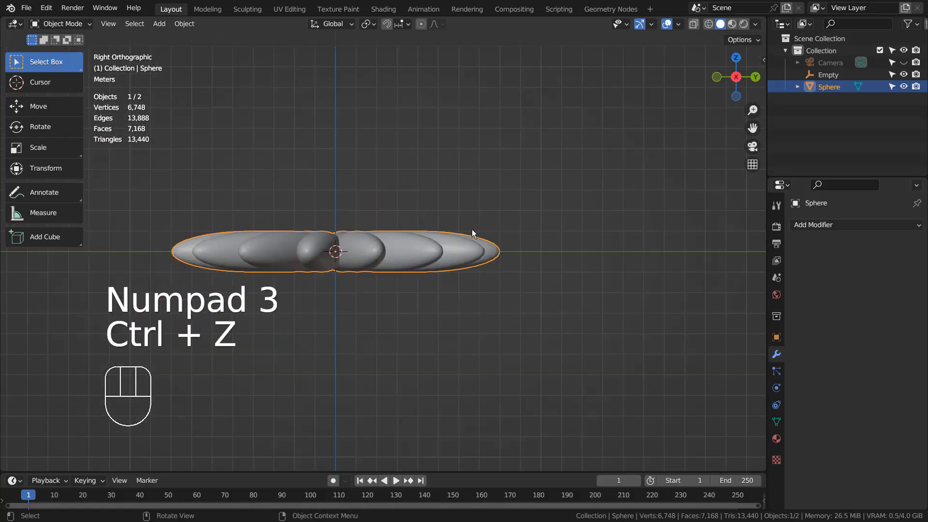
- Duplicate the petal ring about 0.85 m upward along Z and scale the copy to about 0.913
key("shift+d")
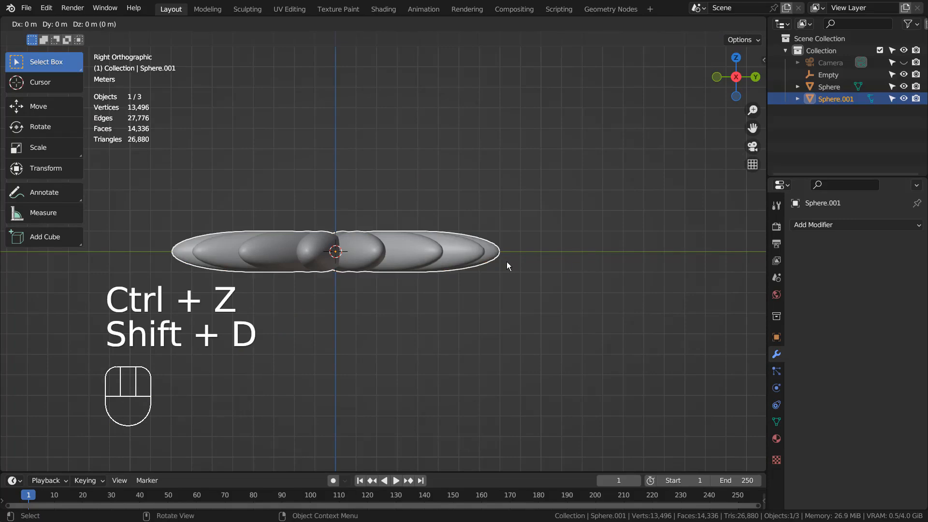
key("z")
left_click(505, 244)
key("s")
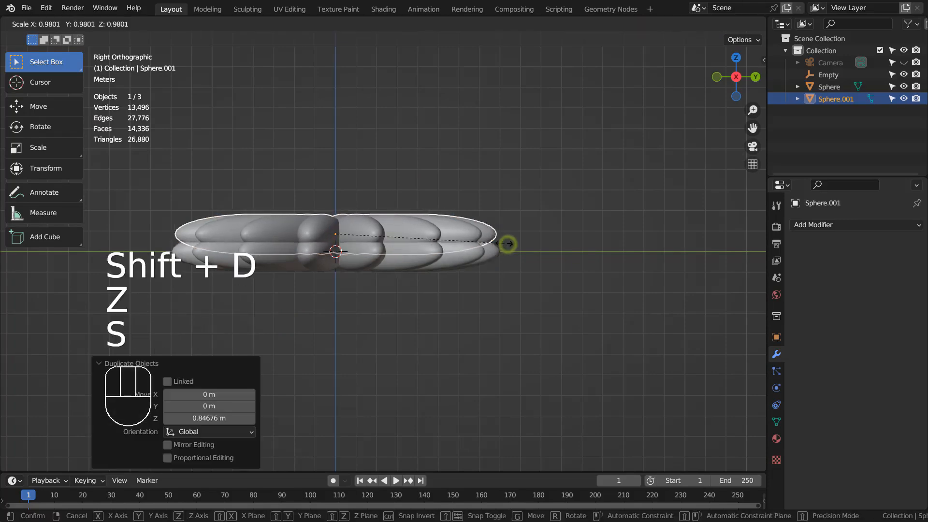
left_click(492, 242)
- Rotate the upper petal ring about -13° in top view so its petals sit between those of the lower ring
key("KP_7")
key("r")
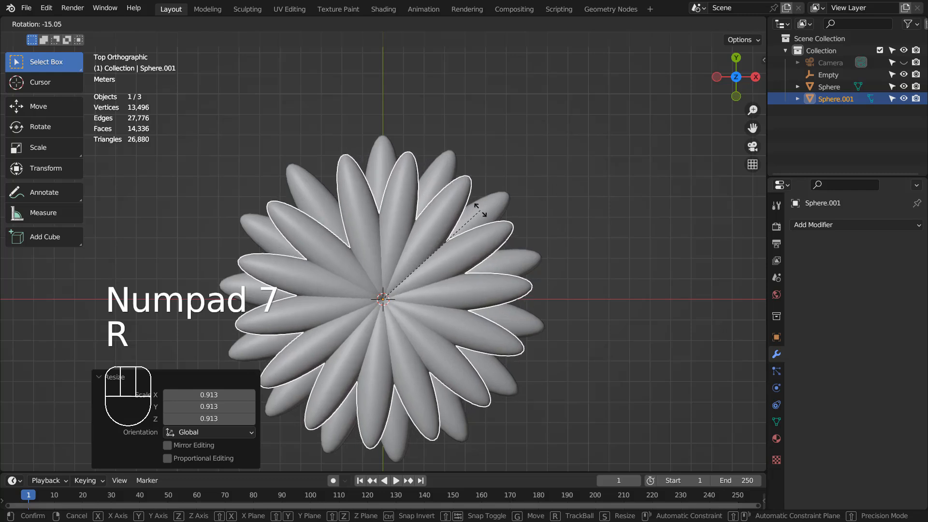
key("ctrl")
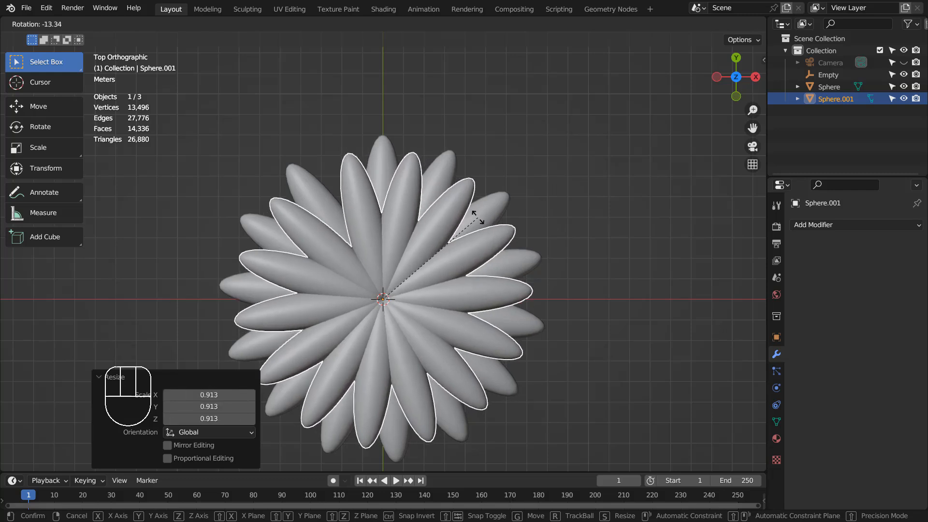
left_click(478, 218)
- Select the empty and both petal rings, tilt them about -20.9° in side view and check the camera framing
left_click_drag(547, 175, 486, 318)
key("KP_3")
key("r")
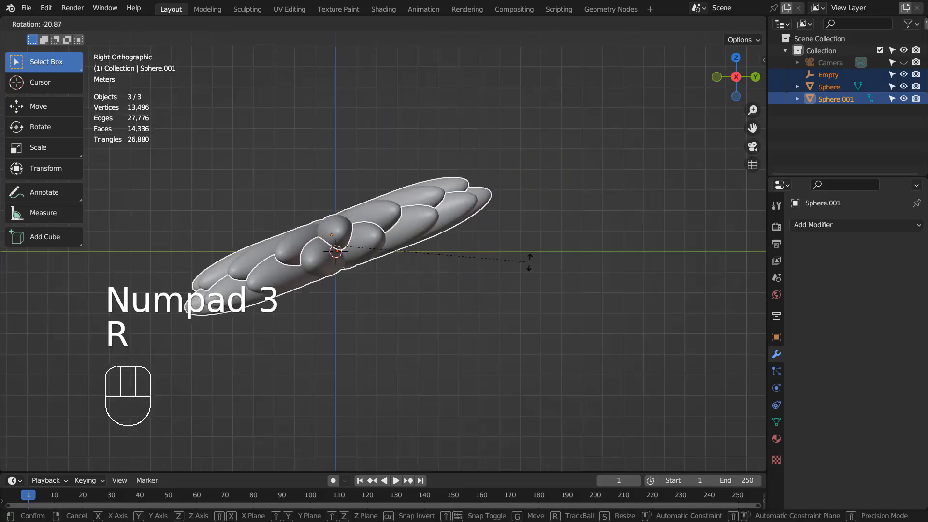
left_click(530, 262)
key("KP_0")
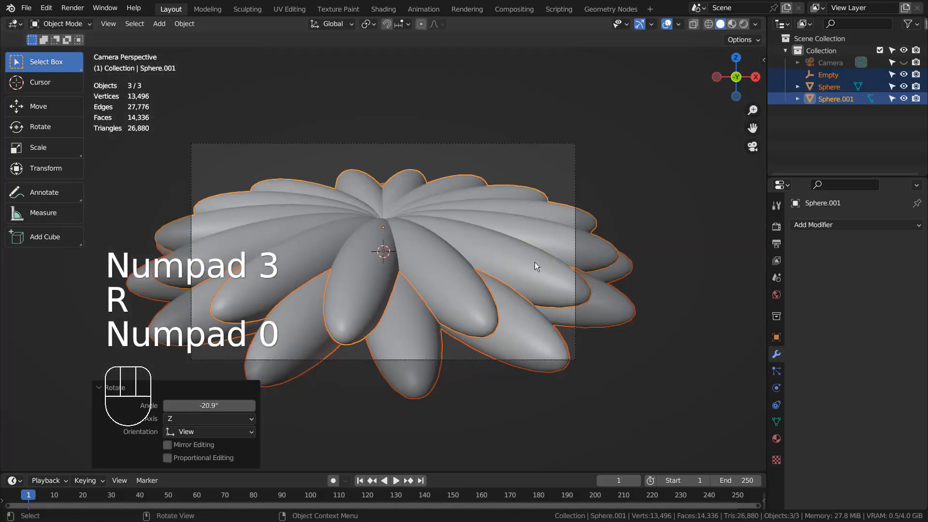
- Scale the whole flower to about 0.581 in side view and check it through the camera
key("KP_3")
key("s")
left_click(454, 257)
key("KP_0")
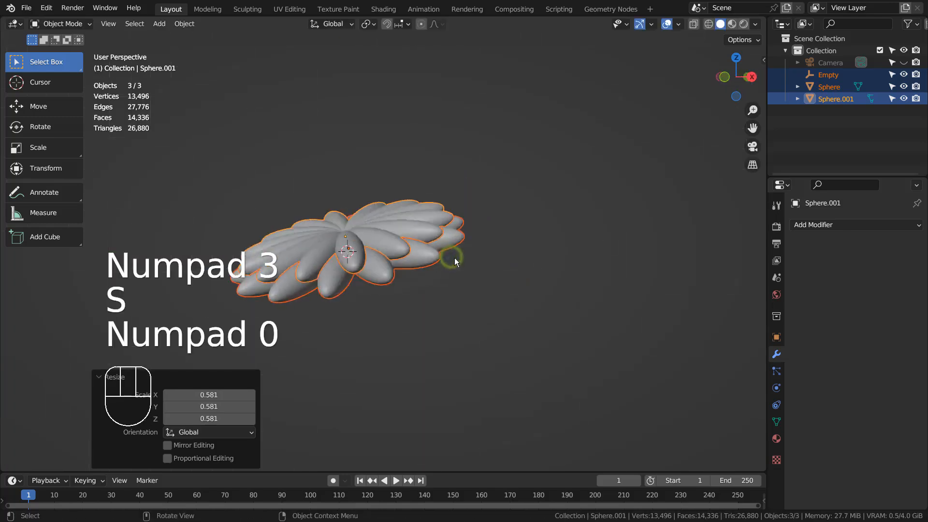
- Tilt the flower about -39.6° more in side view and scale it to about 0.826 to fit the camera frame
key("KP_3")
key("r")
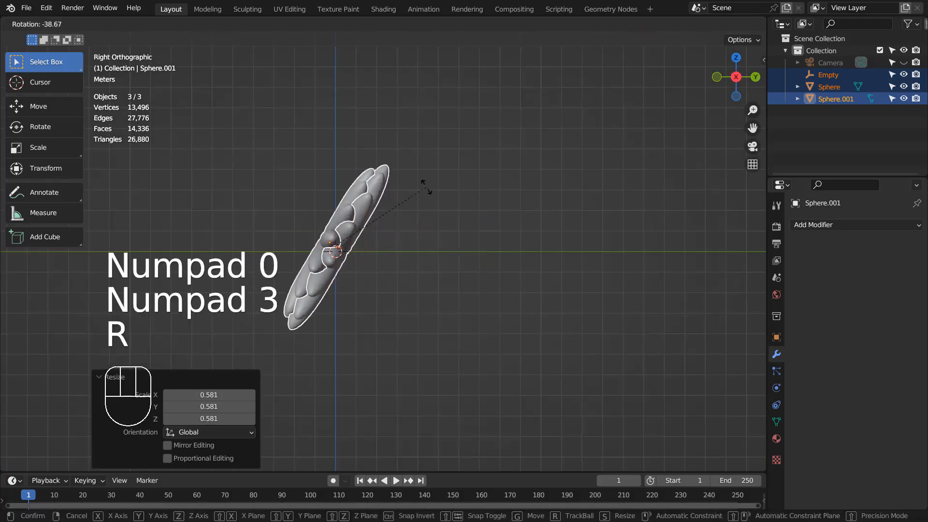
left_click(425, 188)
key("KP_0")
key("s")
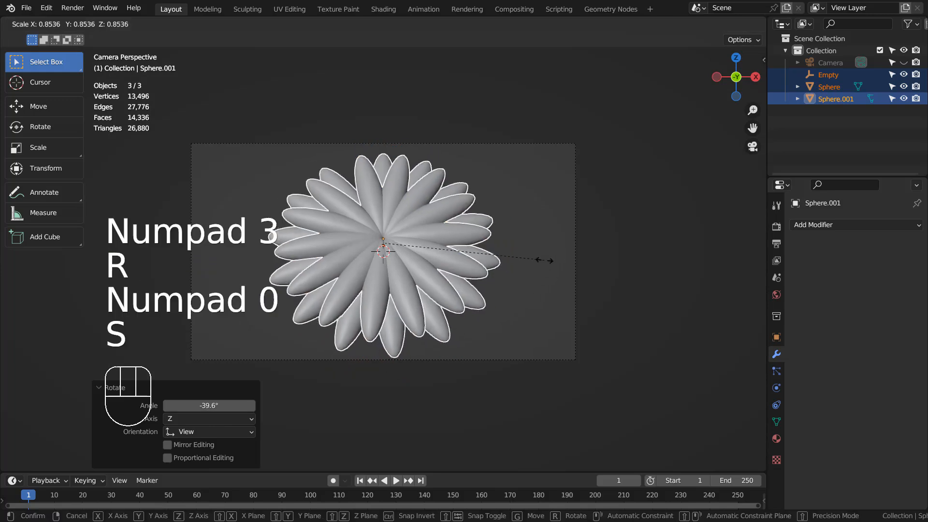
left_click(540, 260)
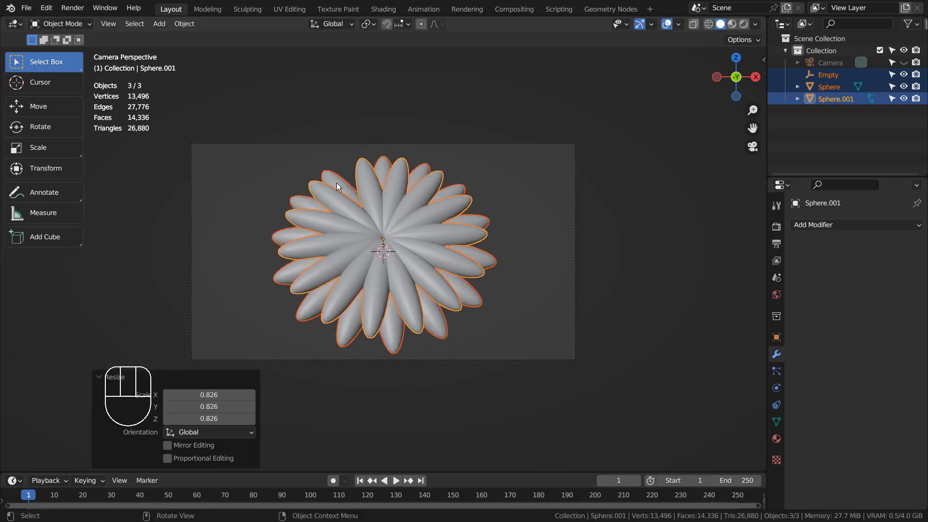
- Check the flower from the top, side and camera views and render the image
key("KP_7")
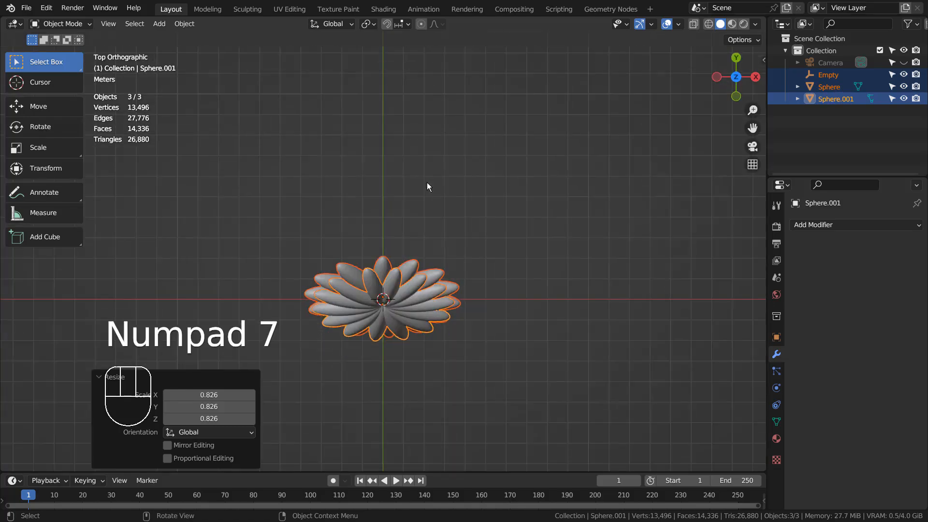
key("KP_3")
key("KP_0")
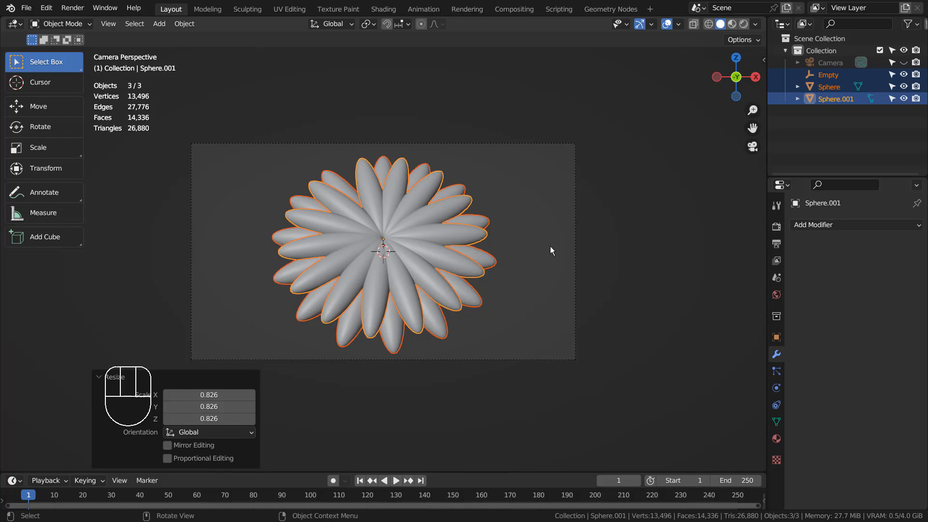
key("F12")
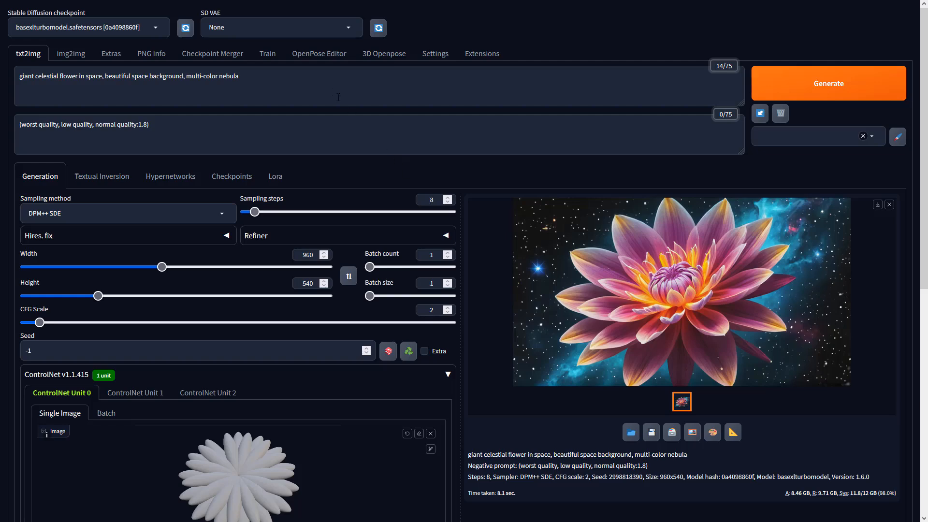
- Switch to the Stable Diffusion web UI and review the prompt, negative prompt and image width and height
left_click(327, 87)
left_click(303, 128)
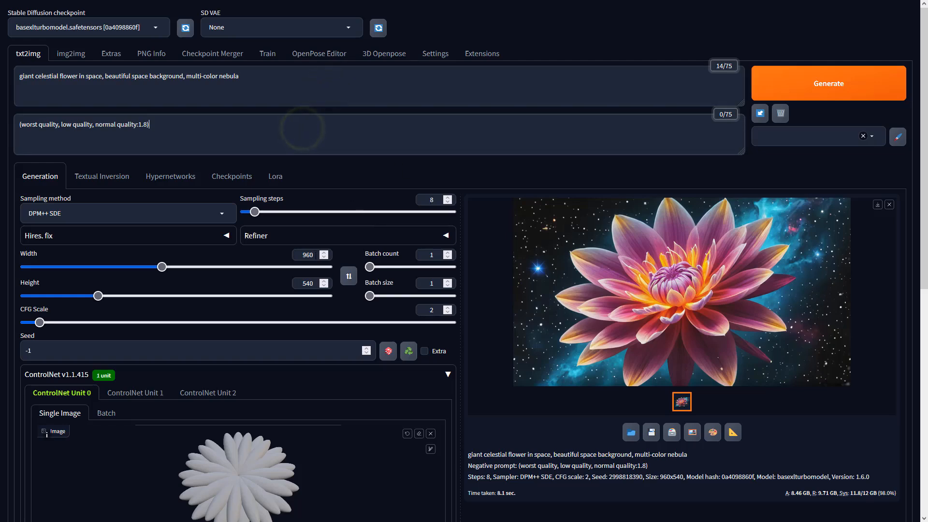
left_click(312, 255)
left_click(313, 284)
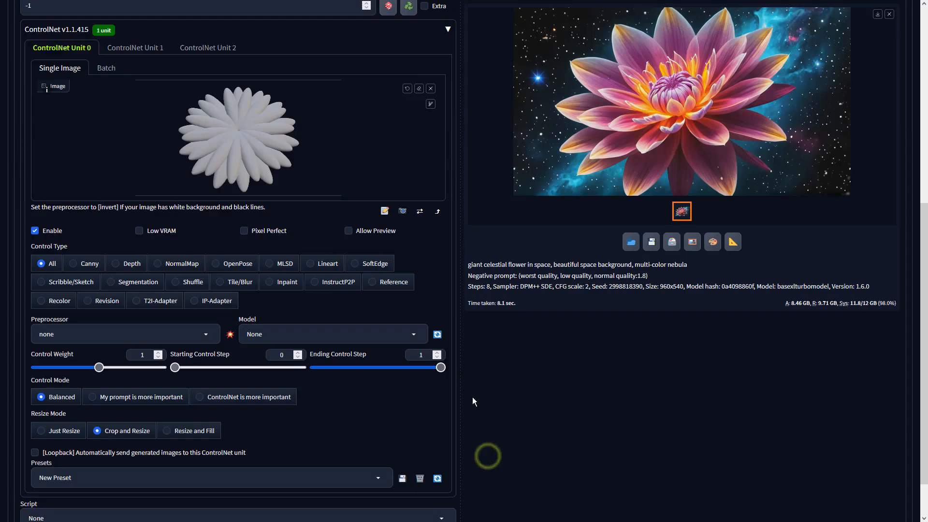
- Set ControlNet Unit 0 to the Depth control type with preprocessor none and the sai_xl_depth_256lora model
scroll(488, 455, "down", 7)
left_click(129, 266)
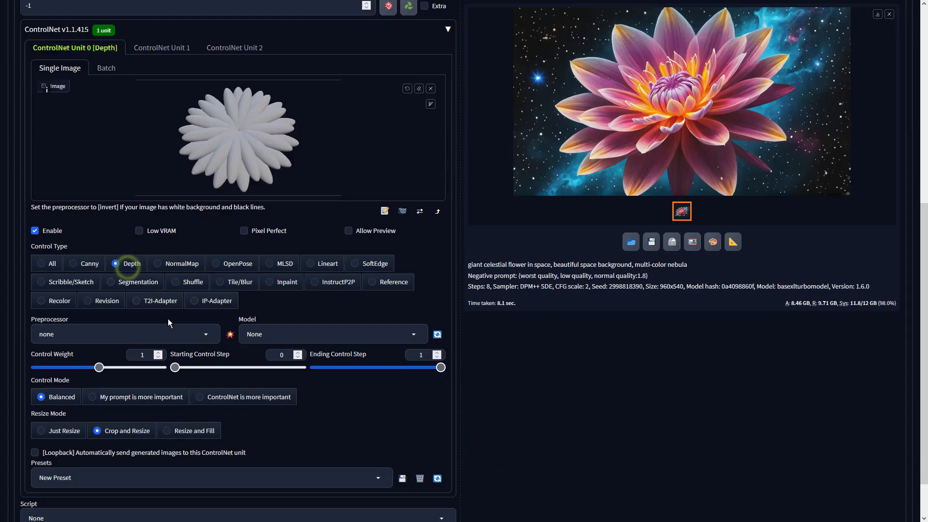
left_click(207, 333)
left_click(72, 278)
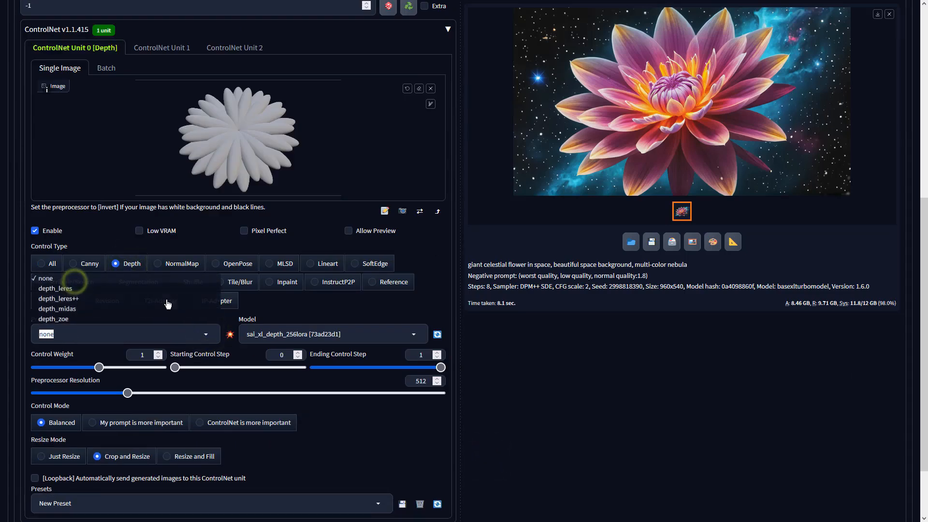
left_click(282, 332)
left_click(286, 318)
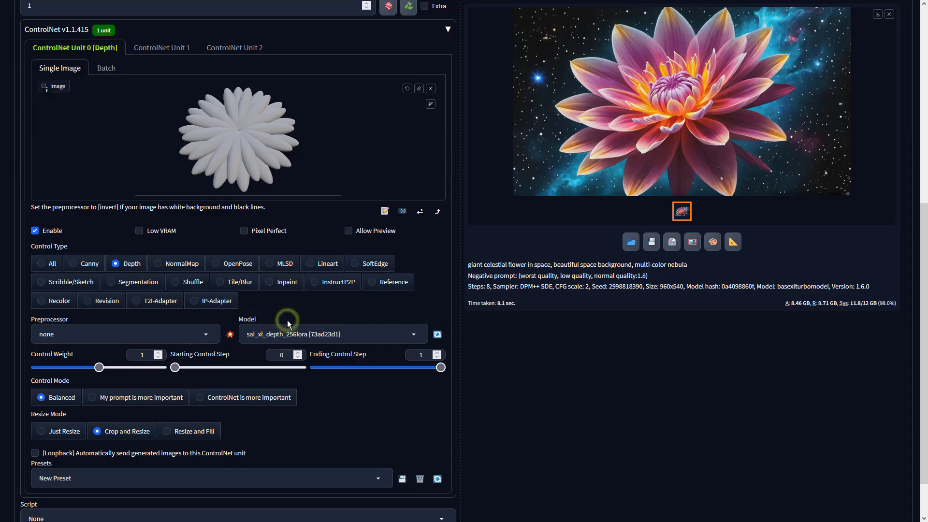
- Generate the text-to-image flower guided by the depth ControlNet and inspect the result enlarged
scroll(686, 291, "up", 7)
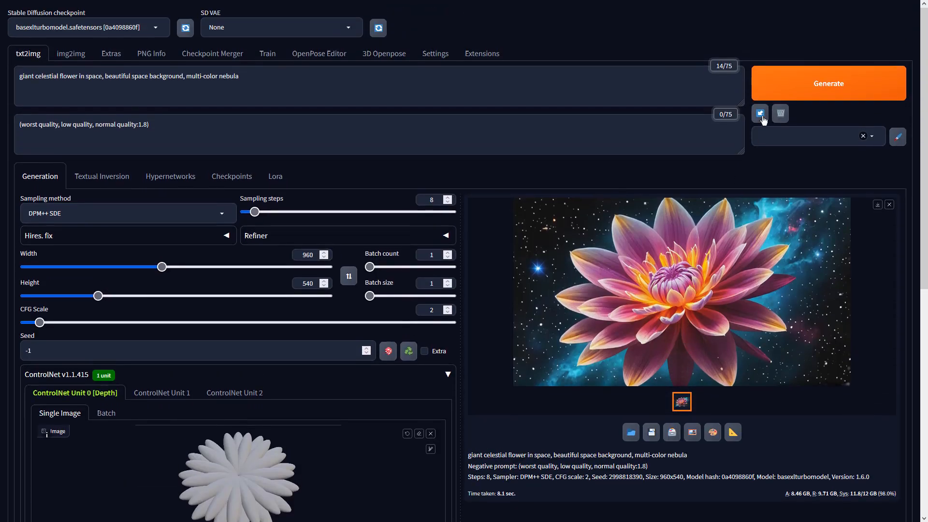
left_click(783, 83)
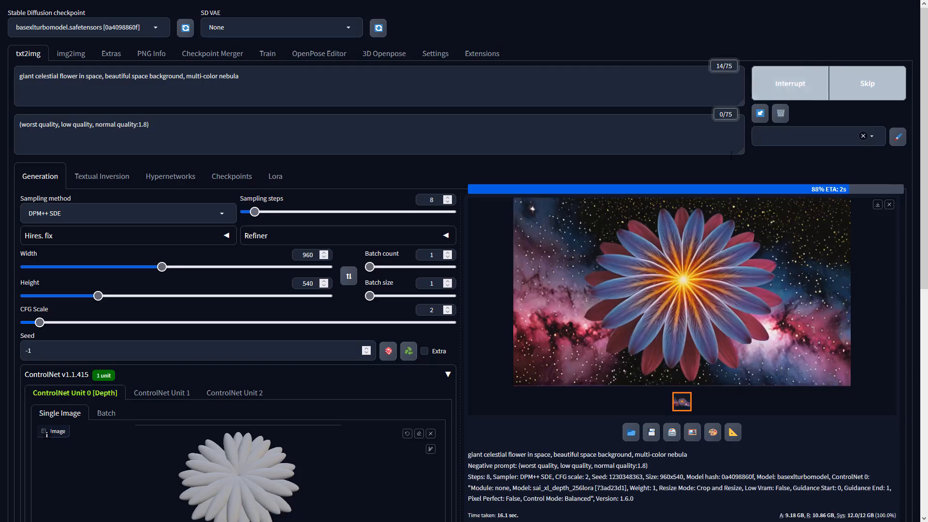
left_click(695, 255)
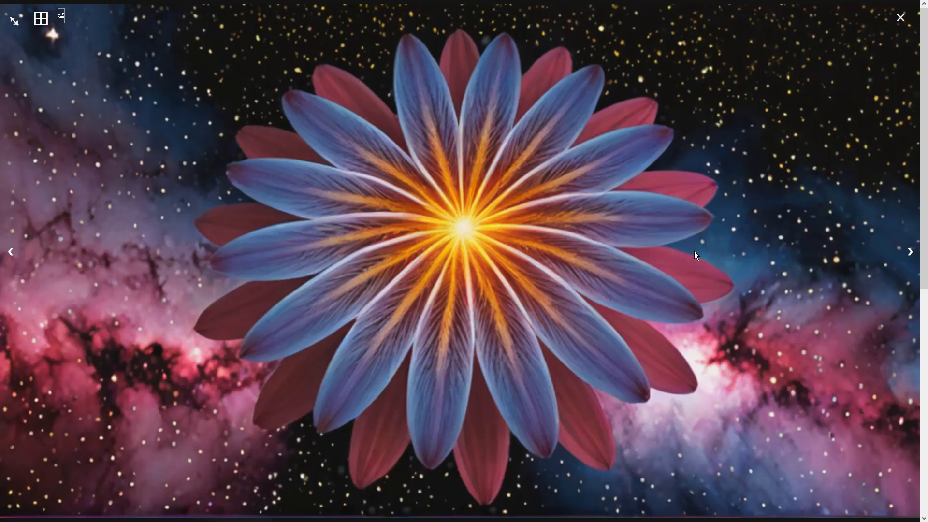
left_click(660, 256)
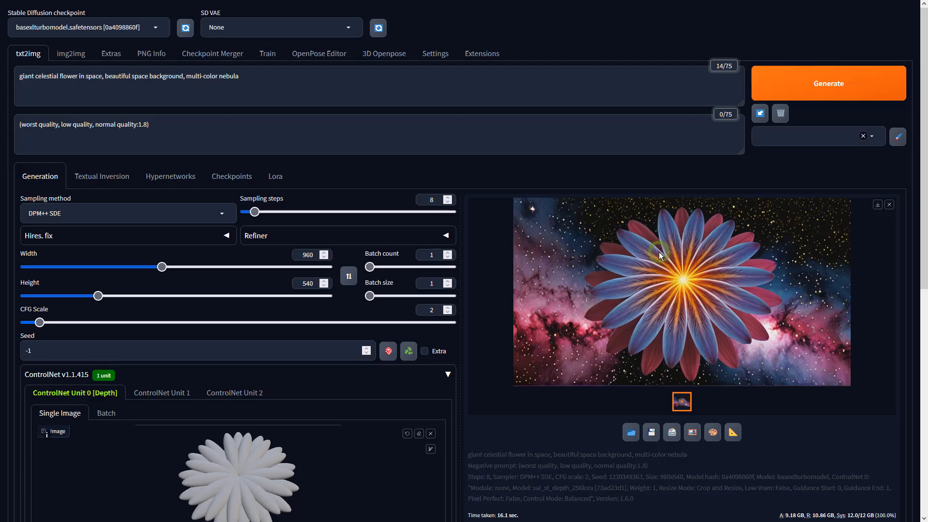
- Send the generated flower to img2img and set its sampling method to DPM++ SDE and CFG scale to 2
left_click(692, 433)
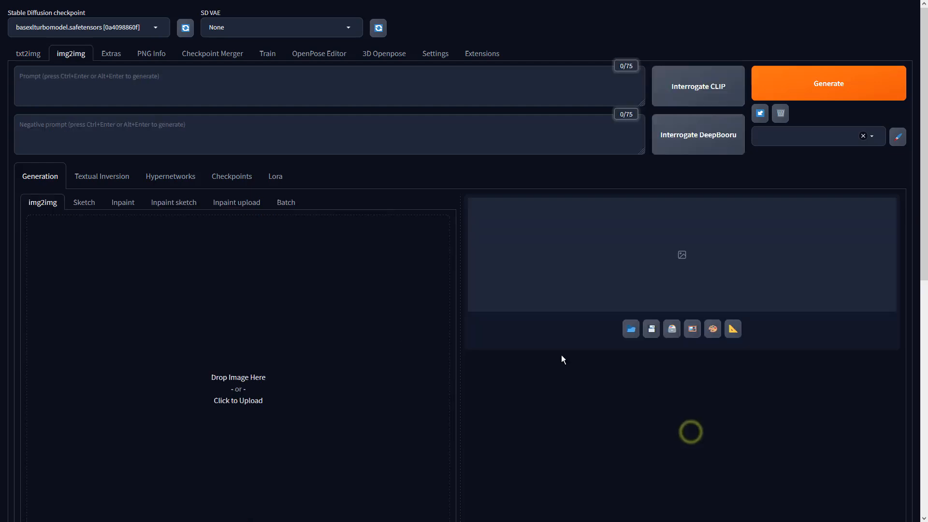
scroll(403, 330, "down", 6)
left_click(155, 352)
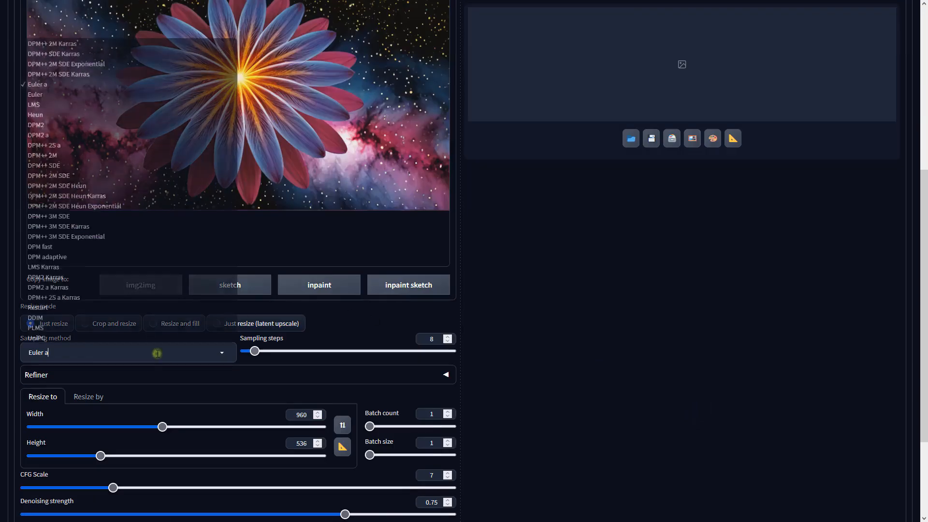
left_click(46, 164)
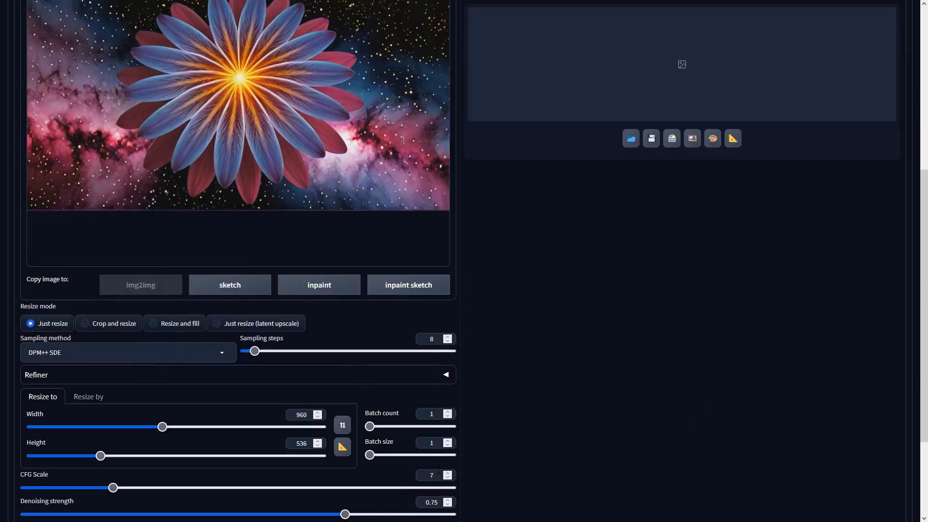
left_click_drag(436, 474, 410, 478)
type("2")
left_click(628, 436)
- Generate the img2img version of the flower and inspect it enlarged
scroll(665, 427, "up", 6)
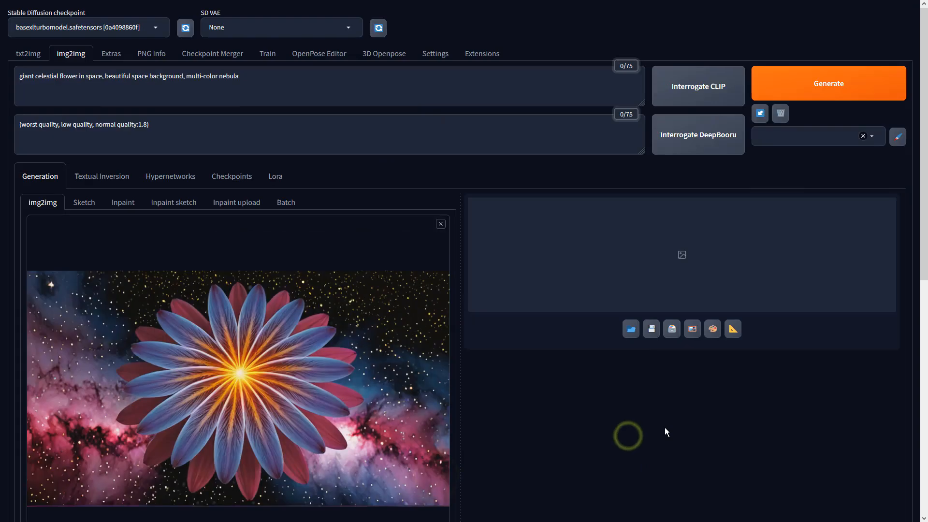
left_click(863, 79)
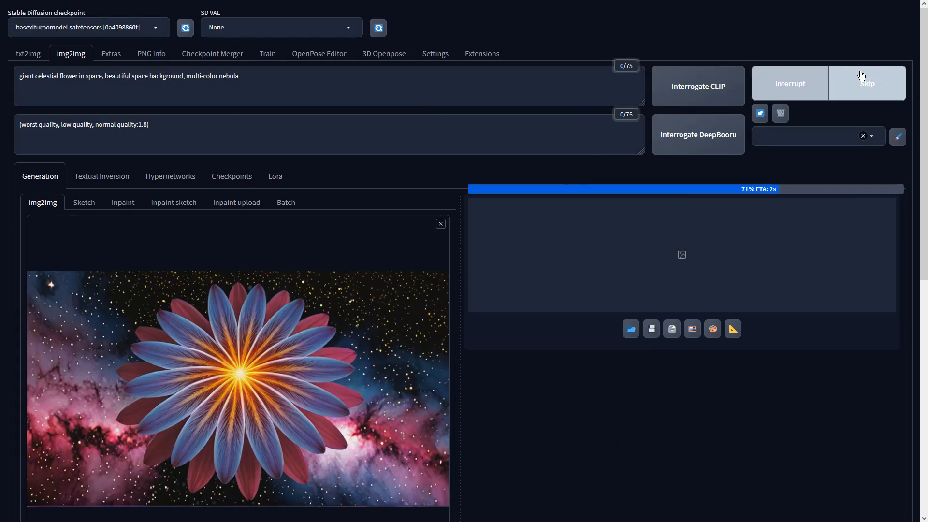
left_click(818, 262)
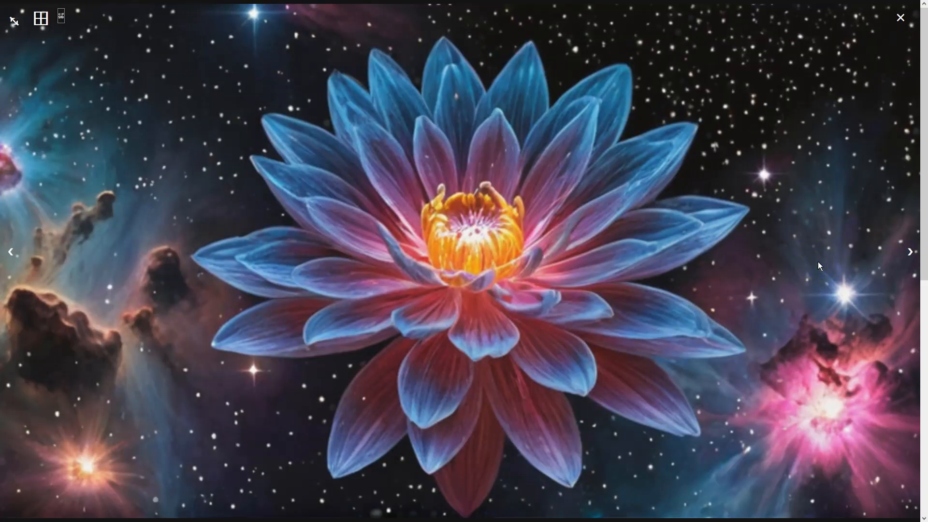
left_click(818, 262)
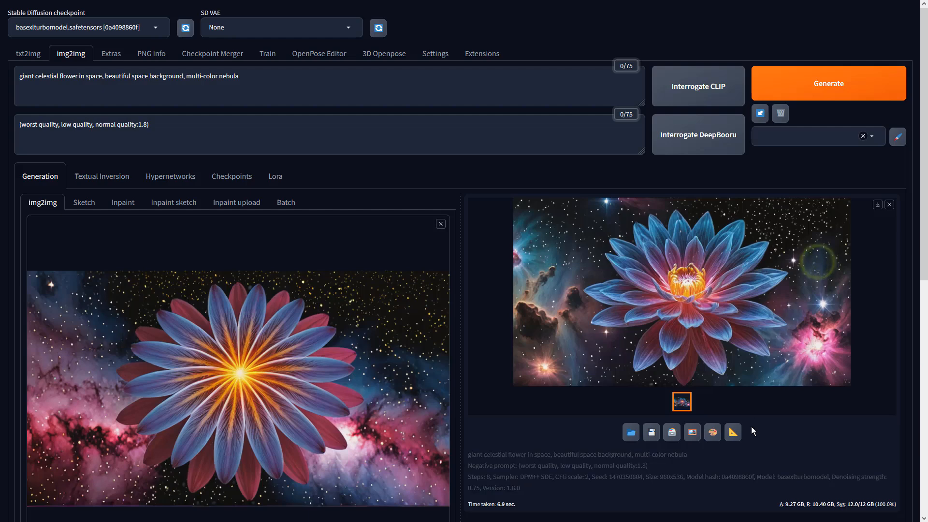
- Send the new flower image to Extras and set the resize factor to 1 with 4x-UltraSharp as Upscaler 1
left_click(738, 432)
double_click(429, 258)
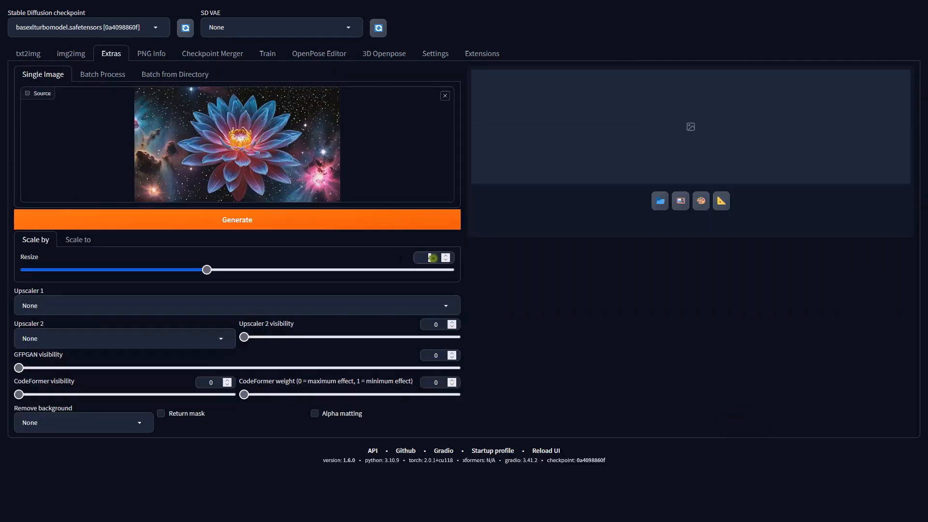
type("1")
left_click(337, 309)
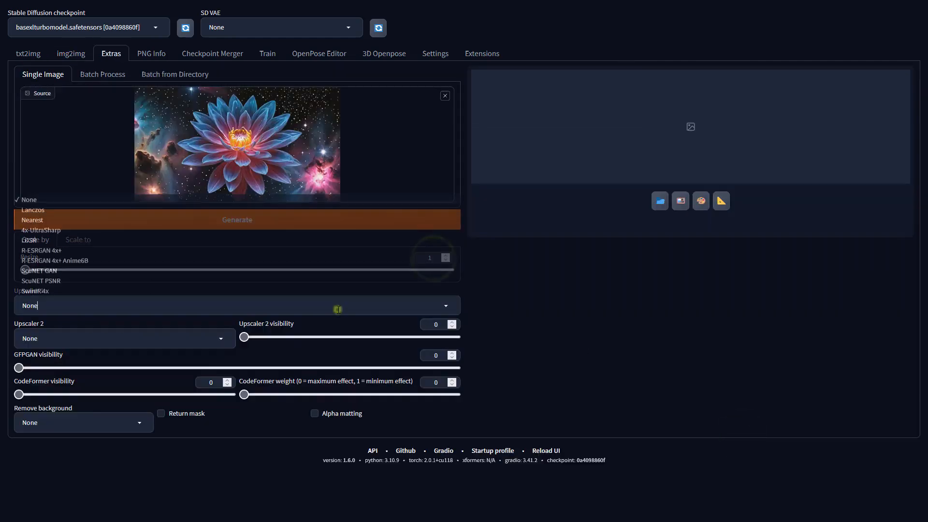
left_click(73, 230)
- Process the flower image with the chosen upscaler and inspect the sharpened result enlarged
left_click(143, 224)
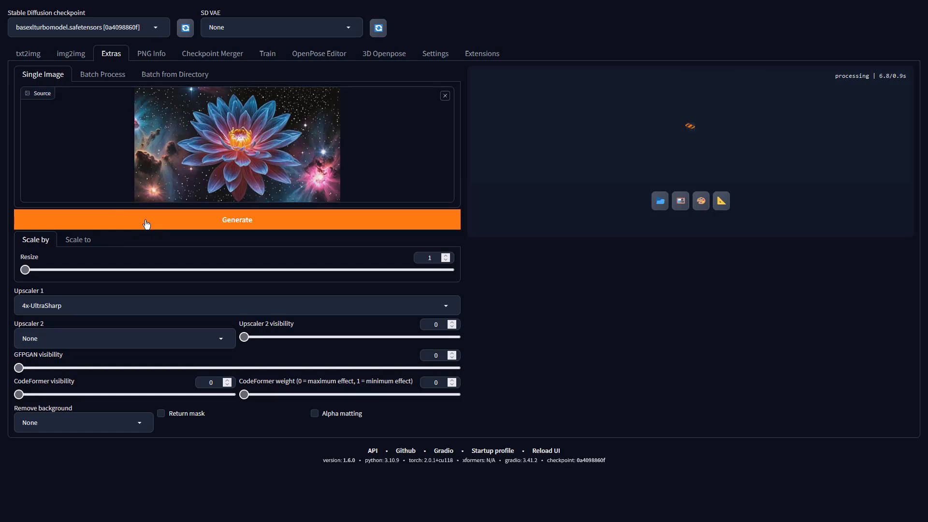
left_click(598, 169)
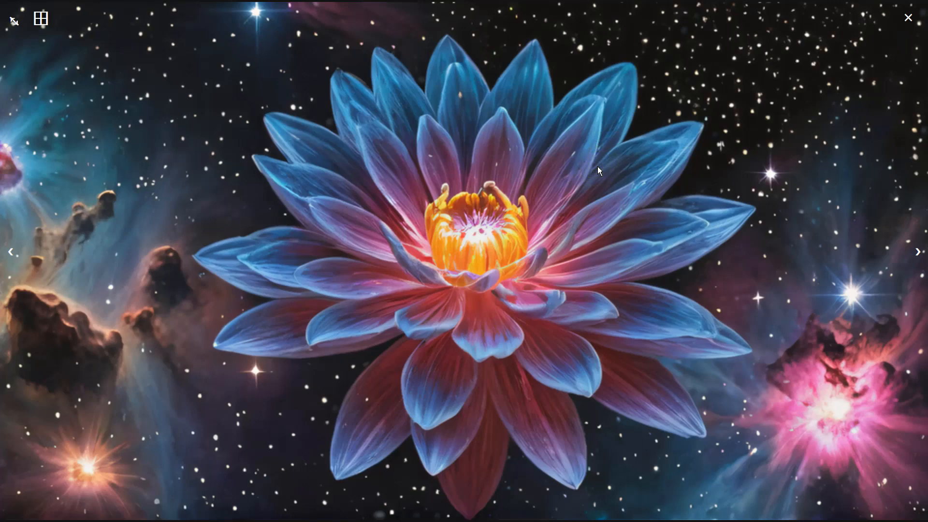
left_click(598, 166)
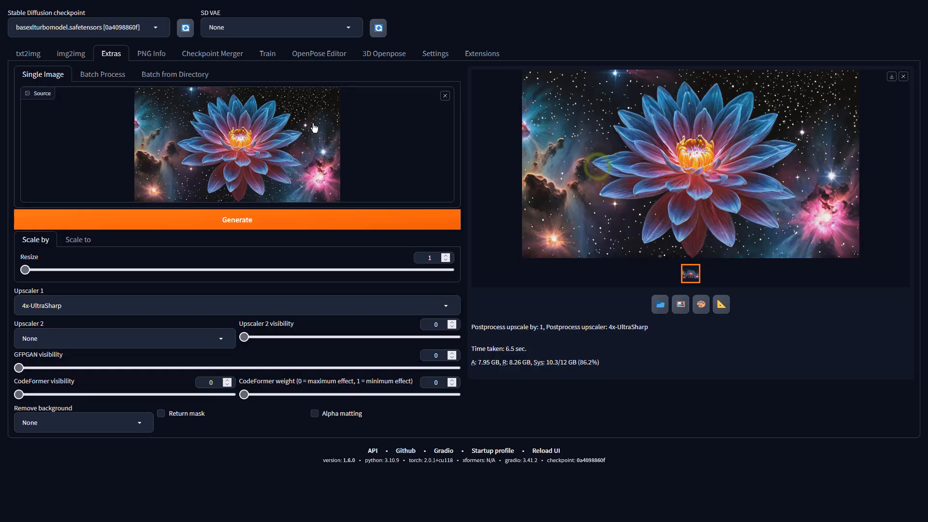
- Return to the img2img settings and set the batch count to 4
left_click(72, 54)
scroll(556, 379, "down", 4)
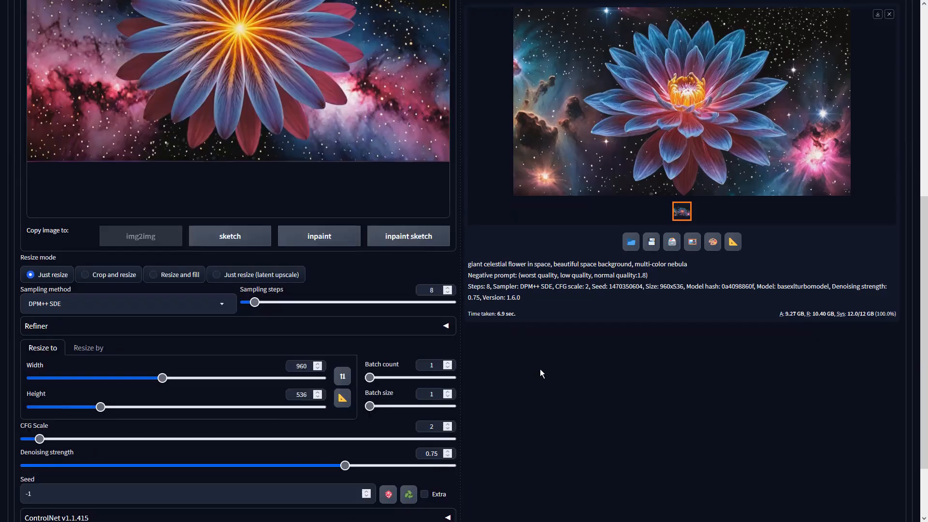
triple_click(448, 361)
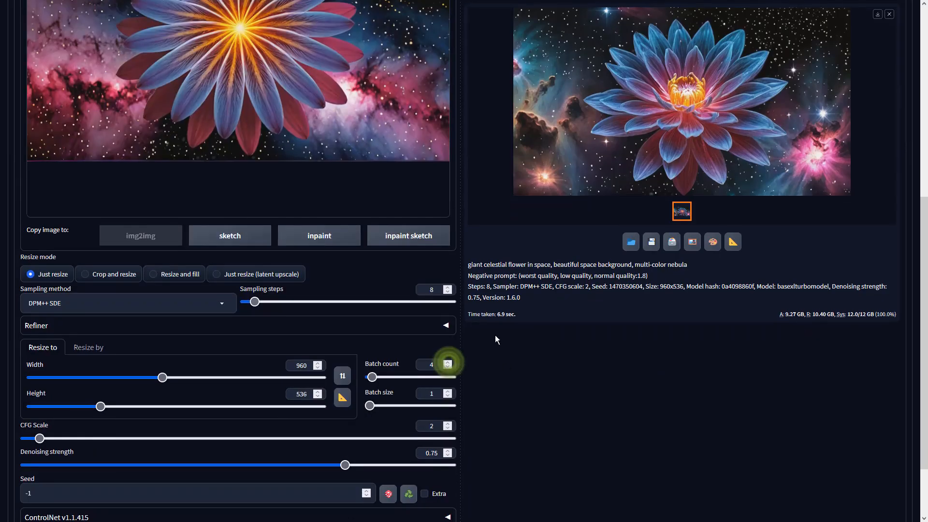
scroll(651, 307, "up", 4)
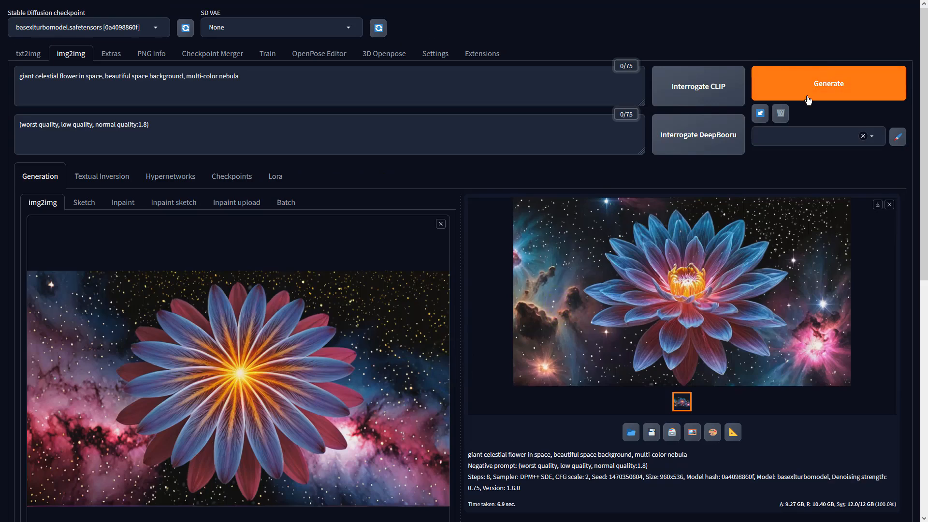
- Use the newest flower result as the img2img source, generate a batch of variations and inspect them enlarged one by one
left_click(692, 431)
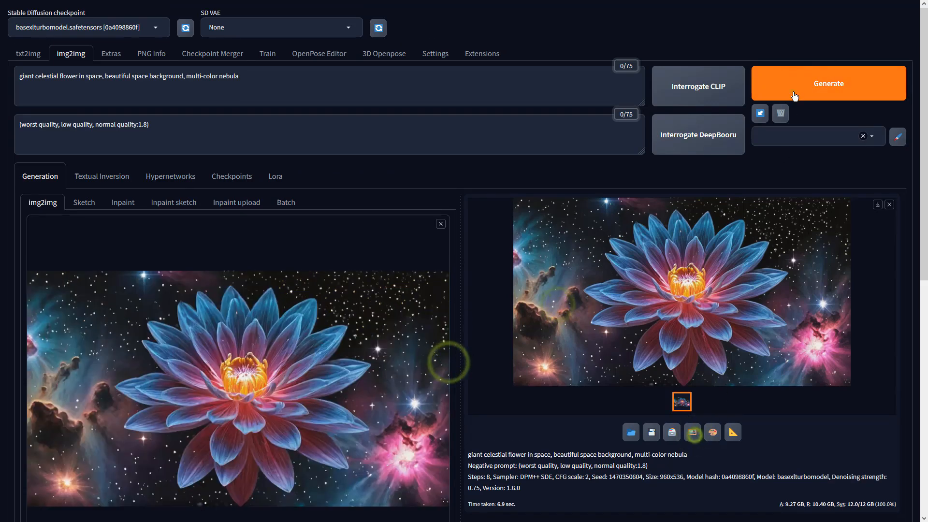
left_click(794, 93)
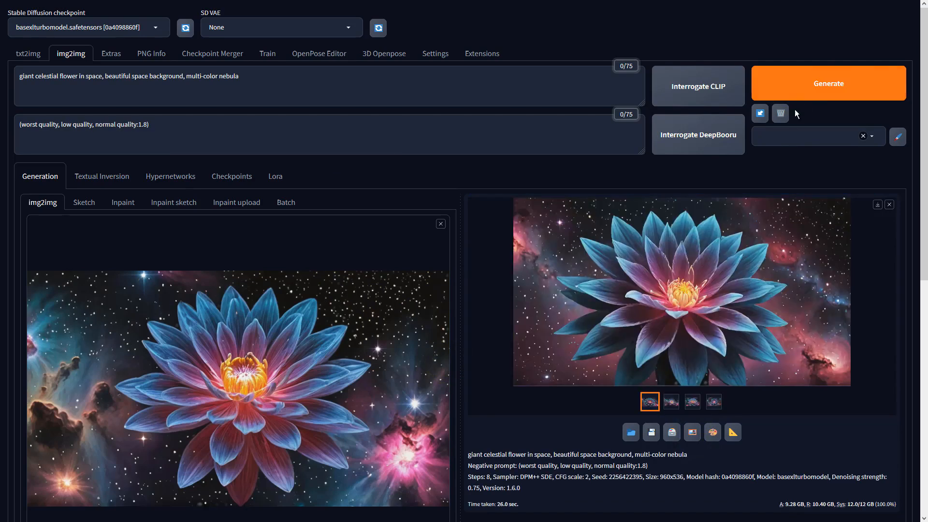
left_click(760, 310)
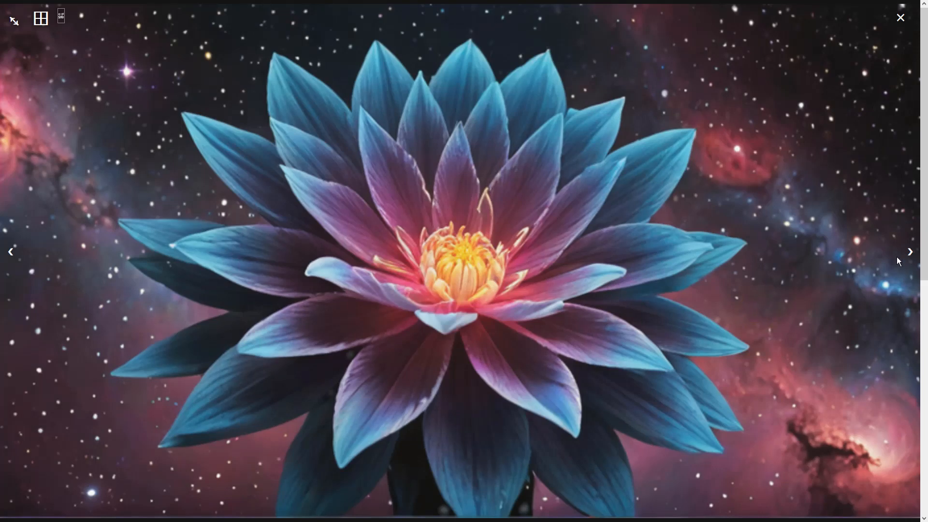
left_click(911, 253)
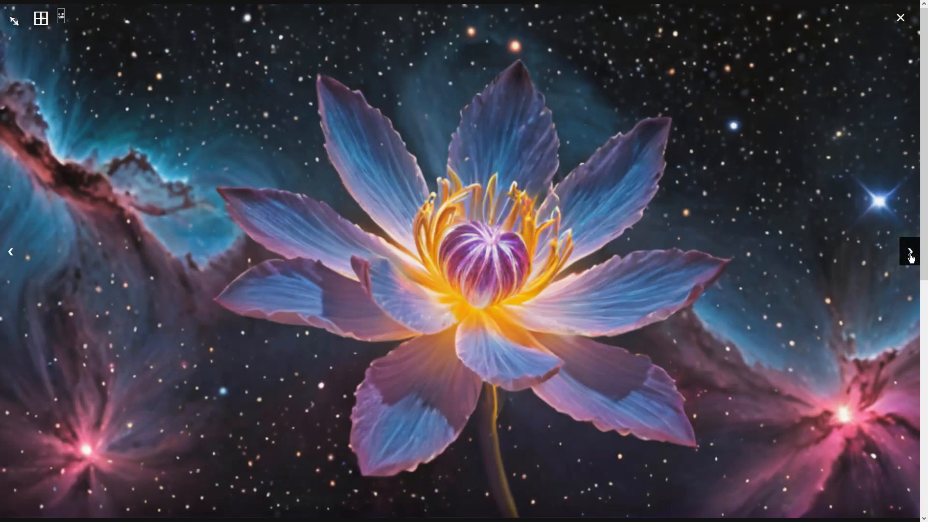
left_click(910, 252)
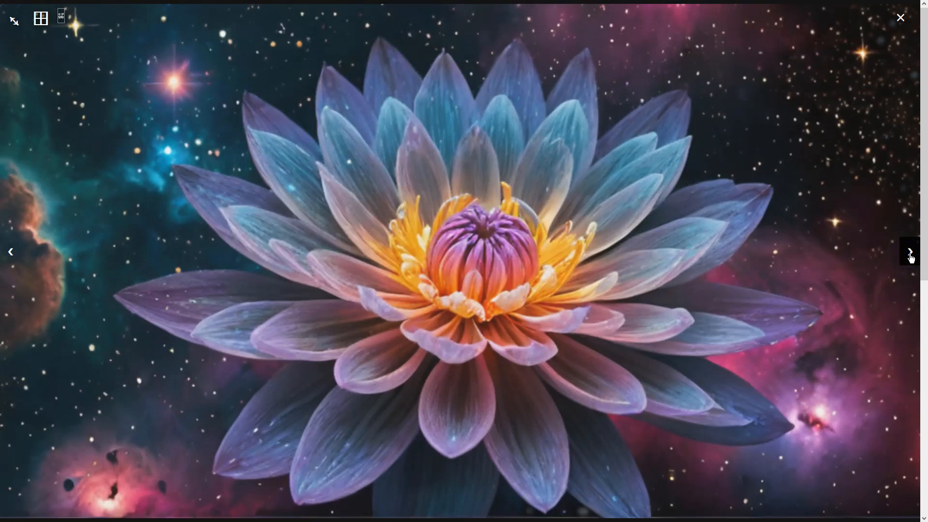
left_click(911, 254)
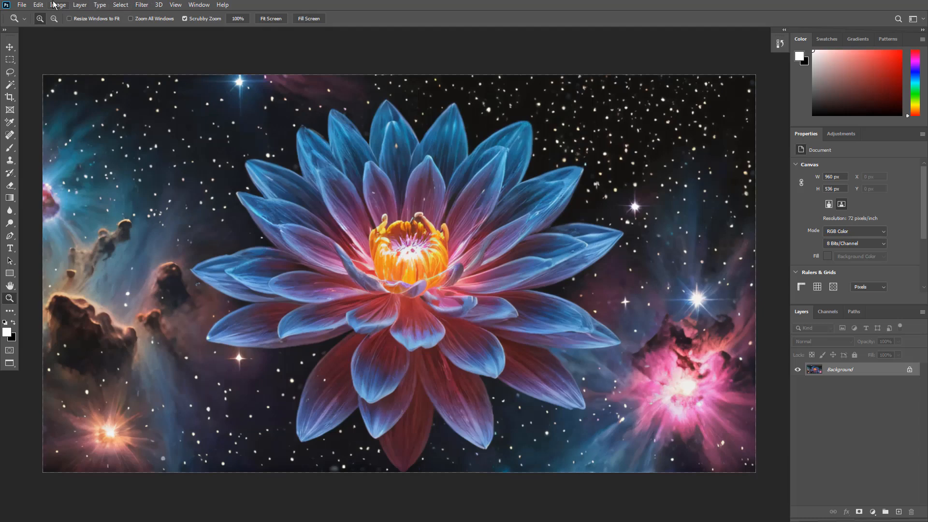
- Switch to Photoshop and apply a Vibrance adjustment to the flower image with vibrance +68 and saturation +53
left_click(55, 5)
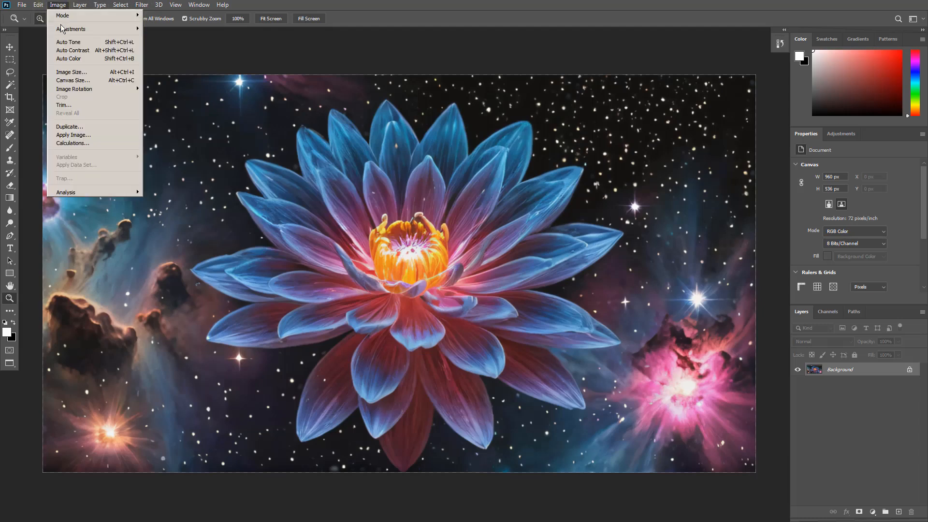
mouse_move(67, 30)
left_click(195, 67)
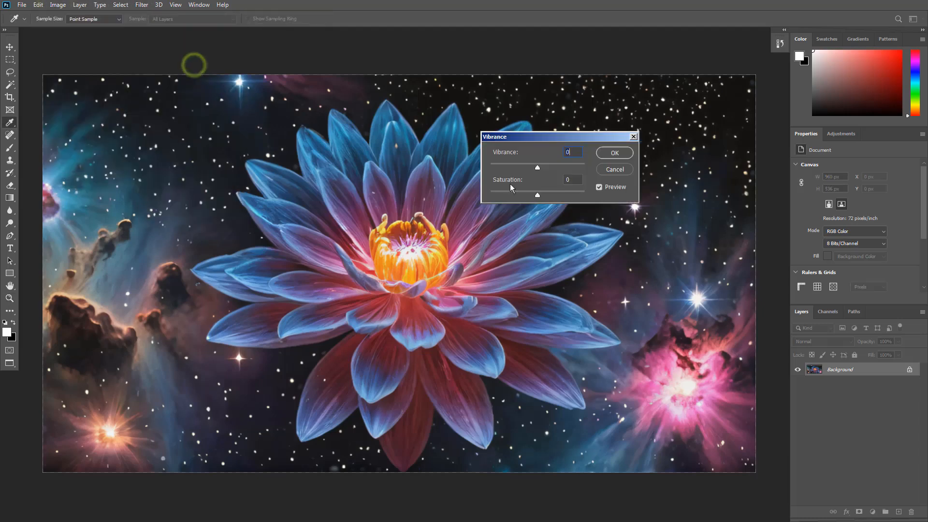
left_click_drag(537, 168, 569, 168)
left_click_drag(539, 195, 566, 196)
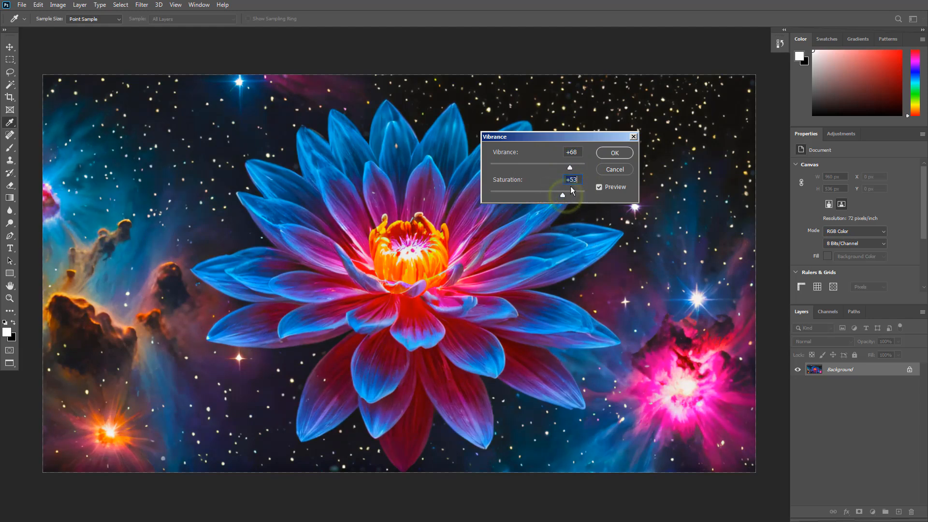
key("z")
left_click(615, 152)
- Apply Auto Contrast and Auto Tone to the flower image, and try Auto Color
left_click(55, 5)
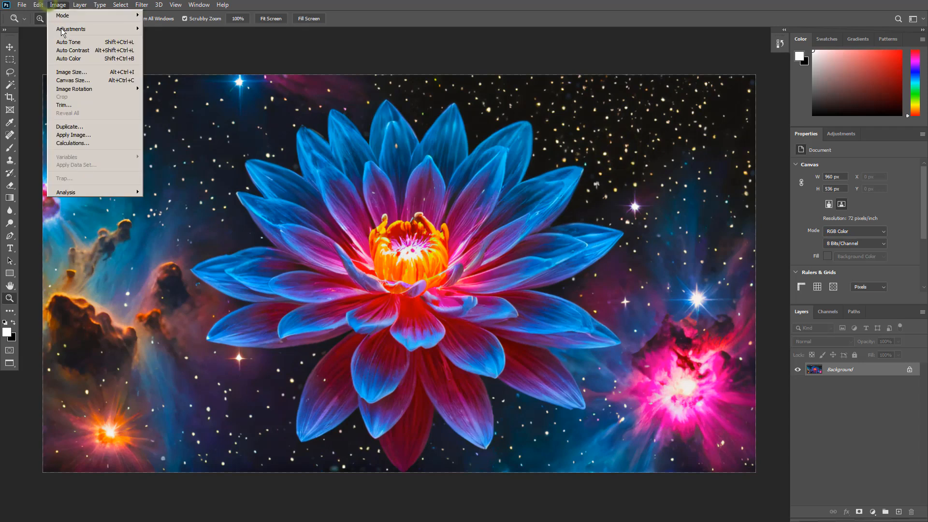
left_click(68, 50)
left_click(59, 5)
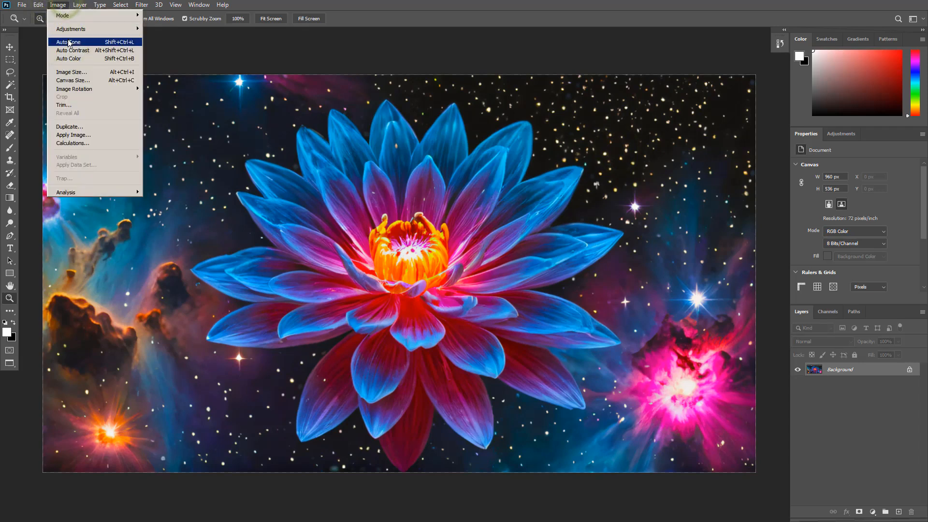
left_click(68, 42)
left_click(58, 5)
left_click(67, 58)
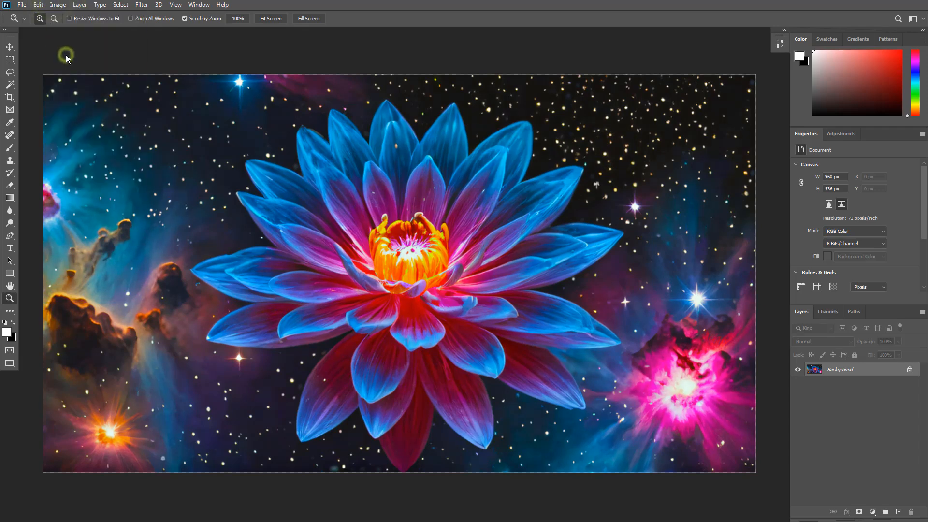
- Darken the midtones of the flower image with a Levels adjustment, setting the RGB midtone input to 0.89
left_click(58, 5)
mouse_move(66, 29)
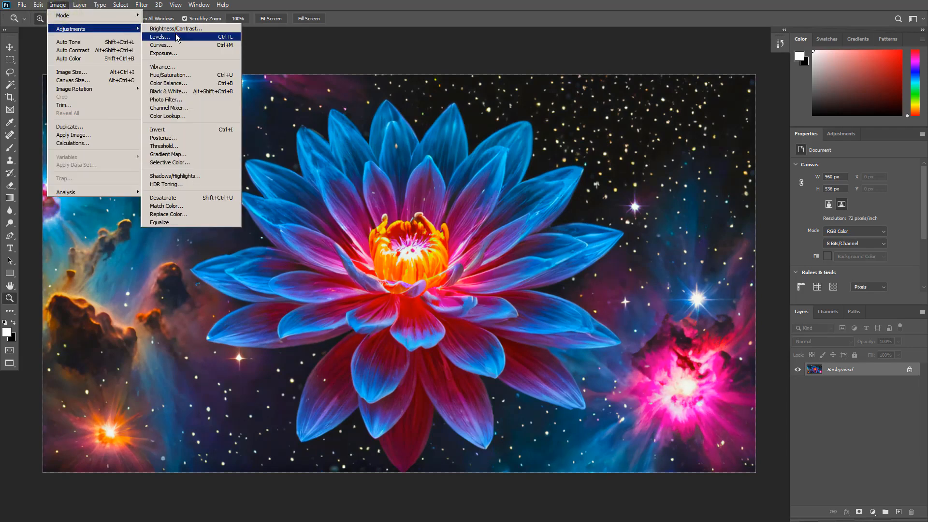
left_click(175, 34)
left_click_drag(594, 212, 601, 211)
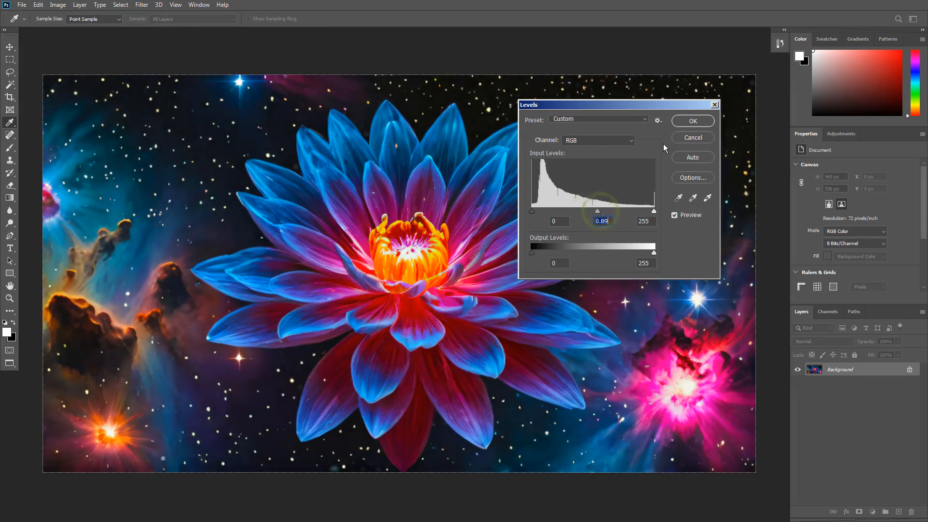
left_click(692, 121)
- Apply an Exposure adjustment to the flower image with exposure +0.55 and offset -0.0020
left_click(59, 5)
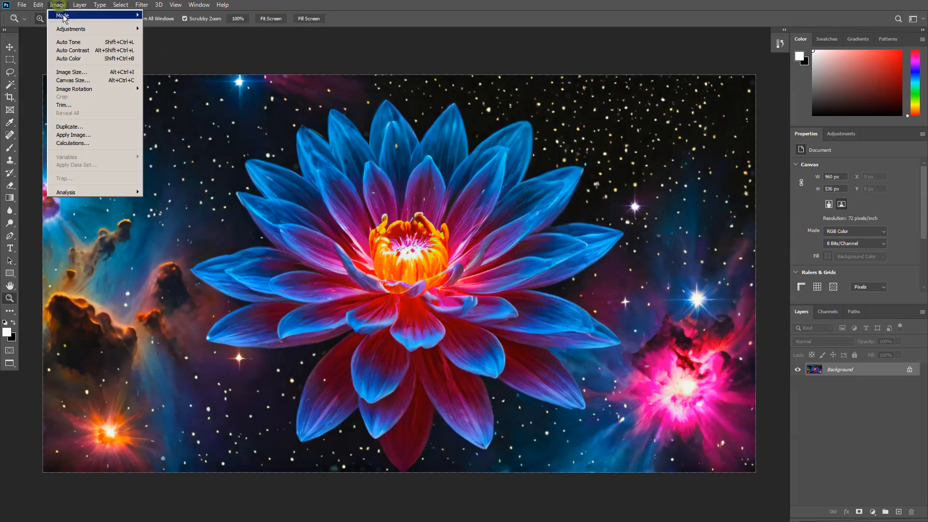
mouse_move(68, 29)
left_click(224, 53)
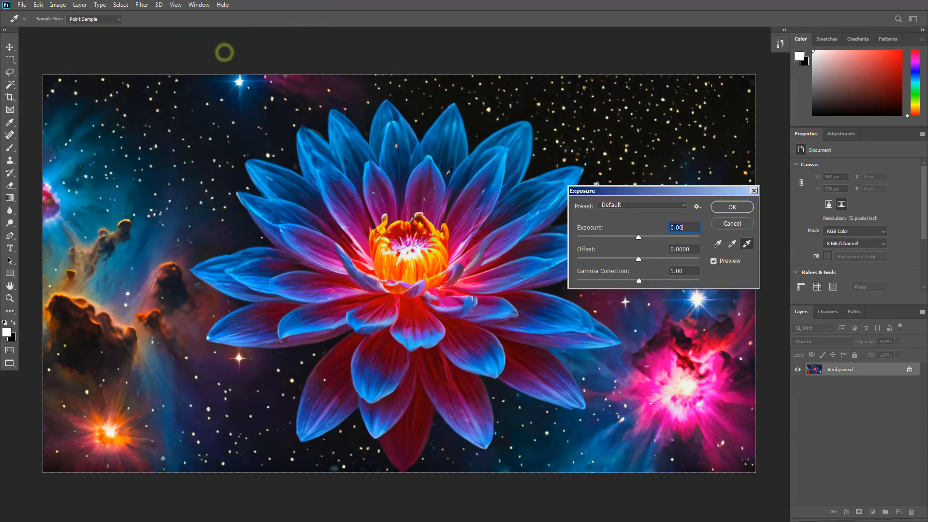
left_click_drag(639, 237, 638, 260)
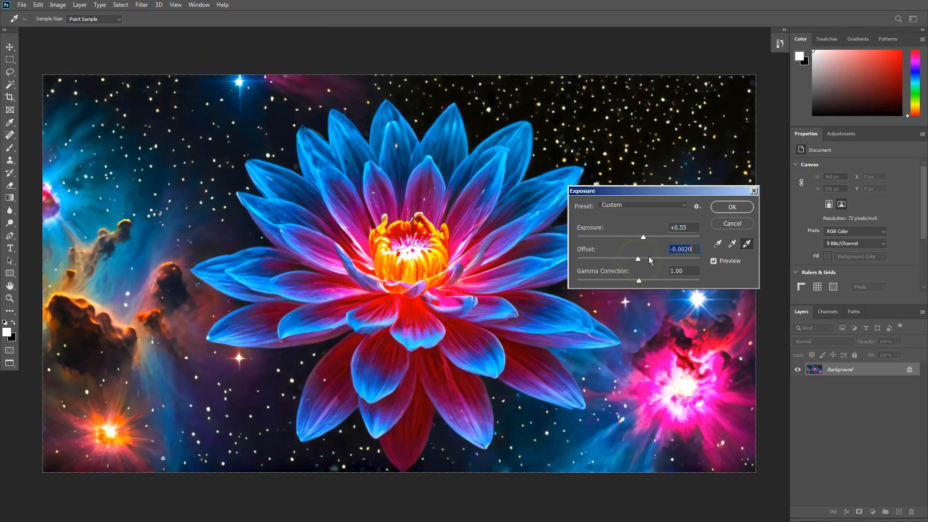
left_click(715, 210)
key("z")
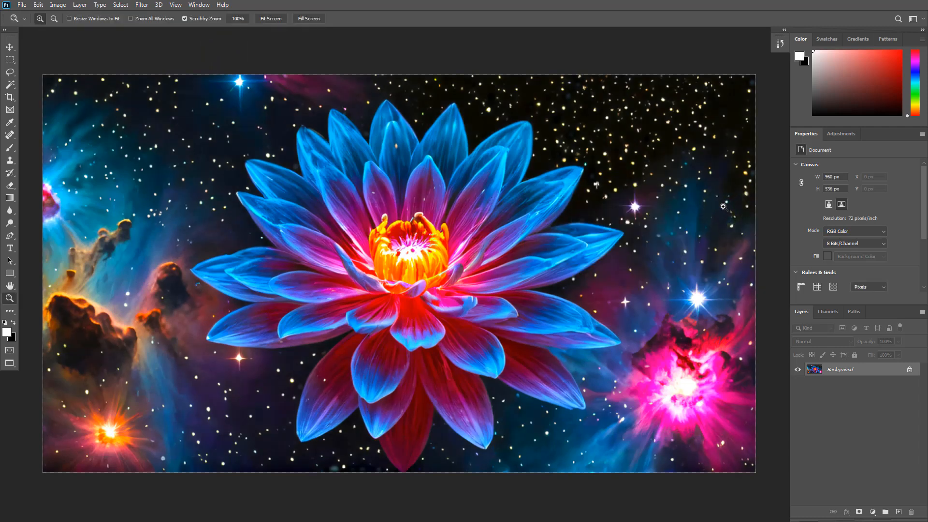
- Compare the original flower image with the Exposure state several times in the history, ending on the adjusted version
left_click(780, 43)
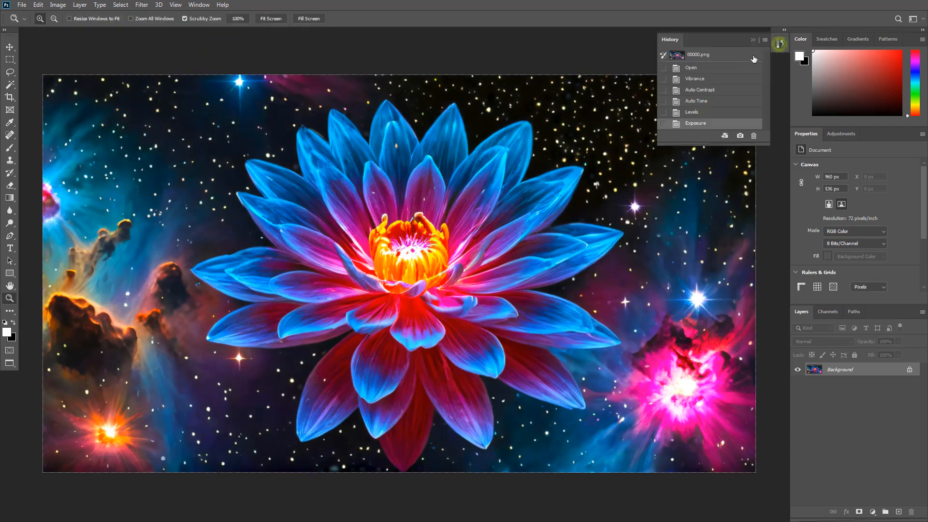
left_click(719, 55)
left_click(721, 123)
left_click(707, 55)
left_click(705, 123)
left_click(715, 54)
left_click(712, 123)
left_click(780, 43)
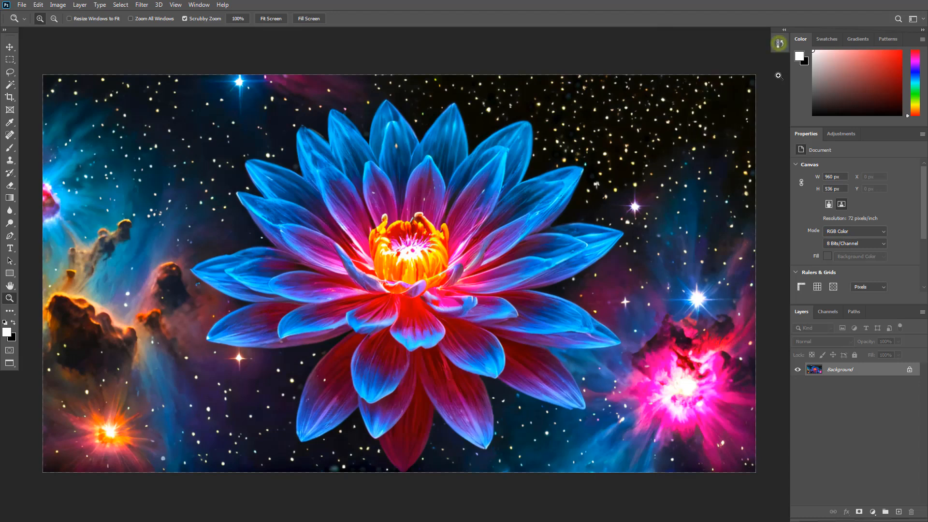